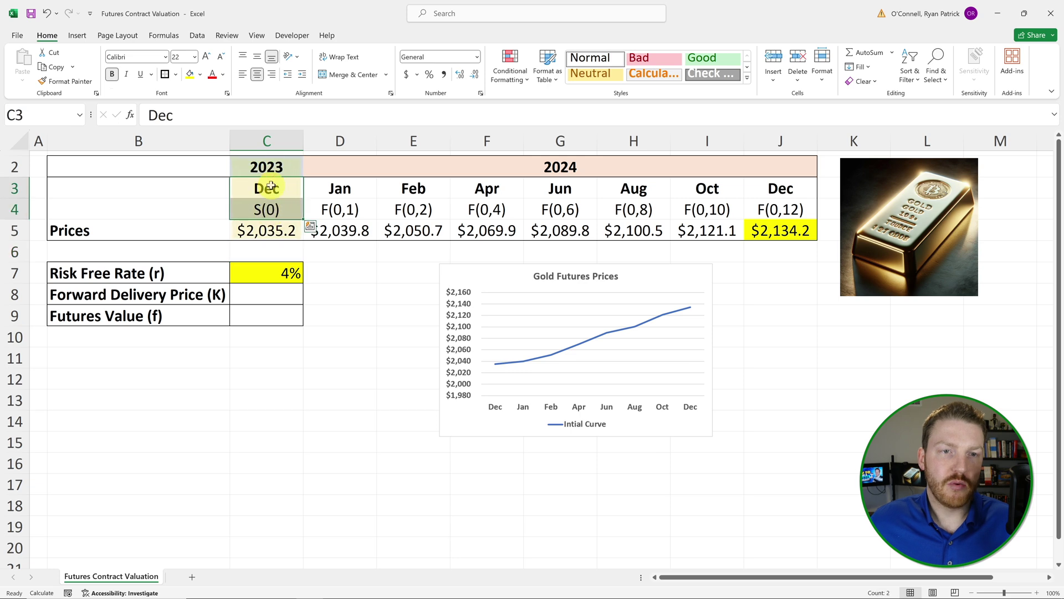
Step: Highlight the December 2023 spot price column and its $2,035.2 spot price
drag(267, 169, 269, 229)
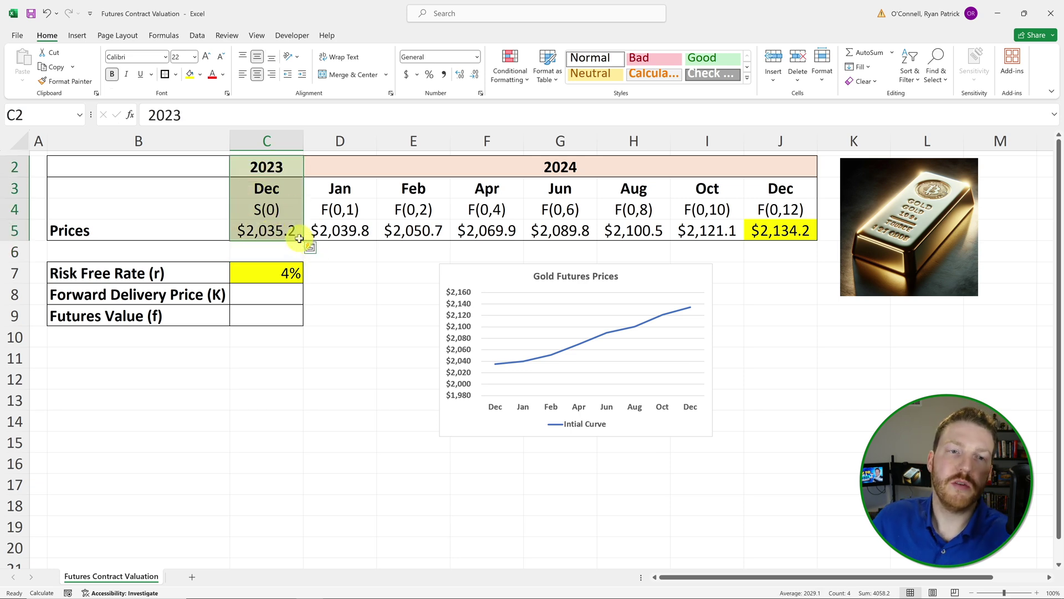
click(283, 179)
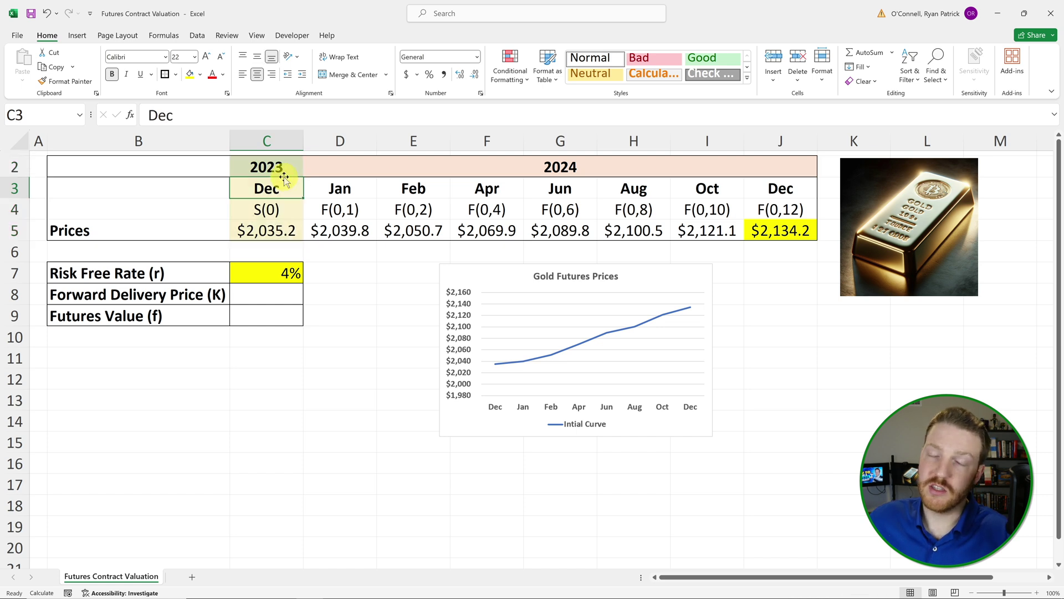
drag(283, 176, 267, 185)
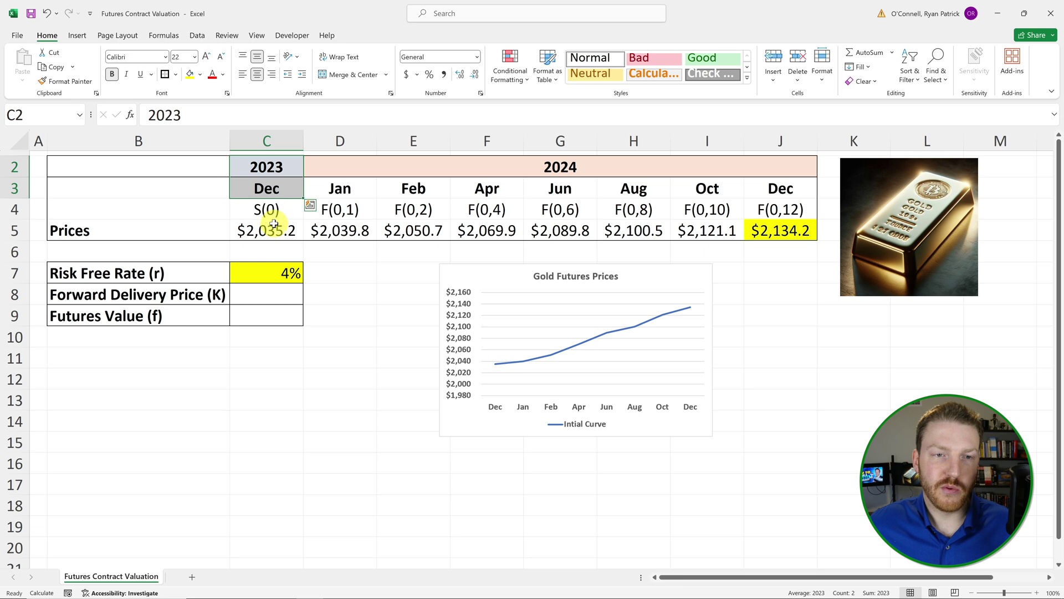
click(280, 230)
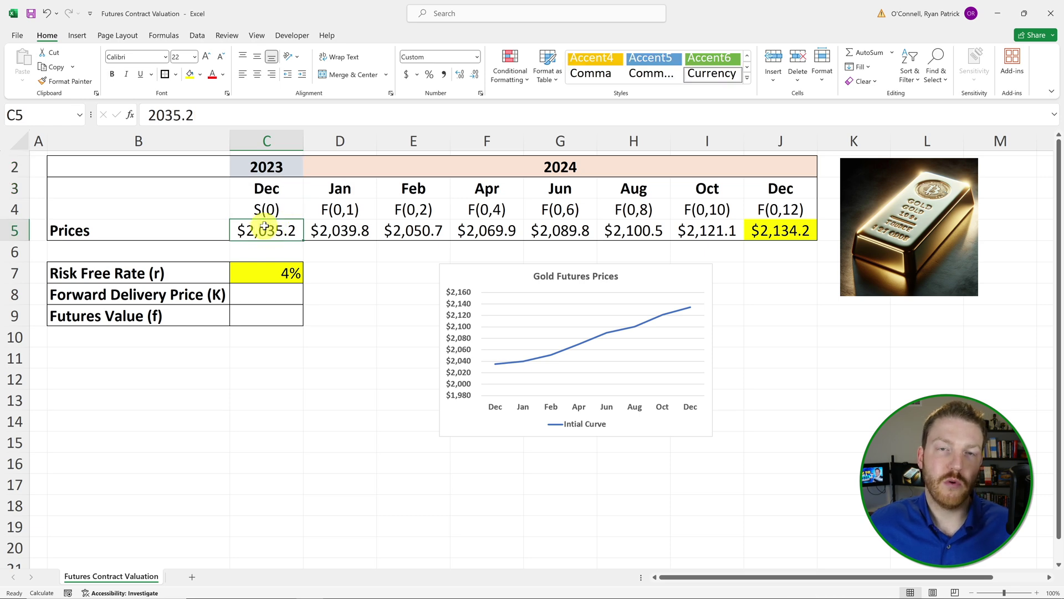
Step: Highlight the 2024 header, the Jan F(0,1) label and the January futures price $2,039.8
drag(357, 167, 353, 187)
click(353, 186)
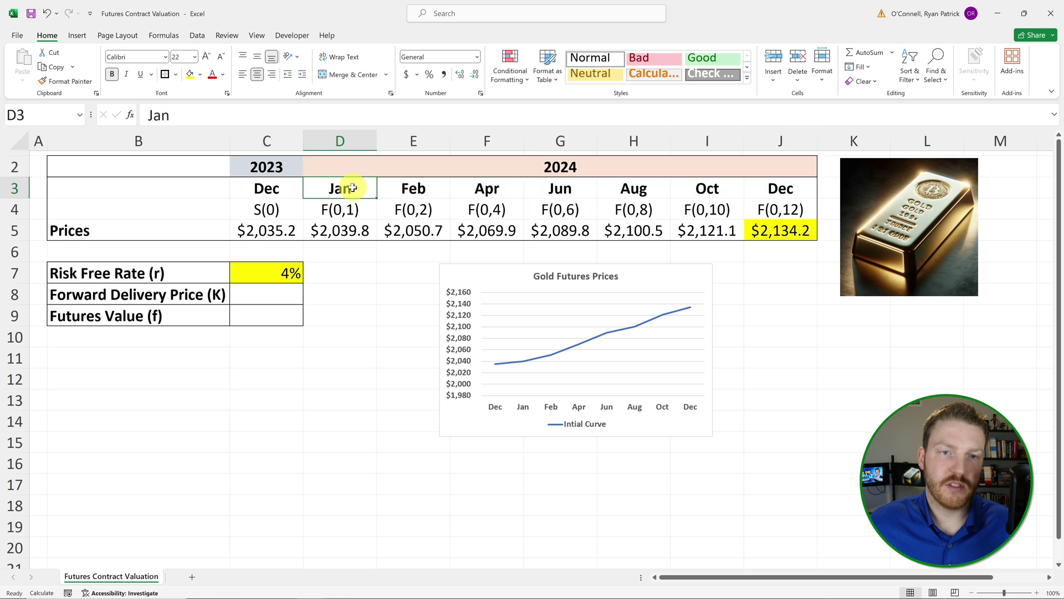
click(364, 218)
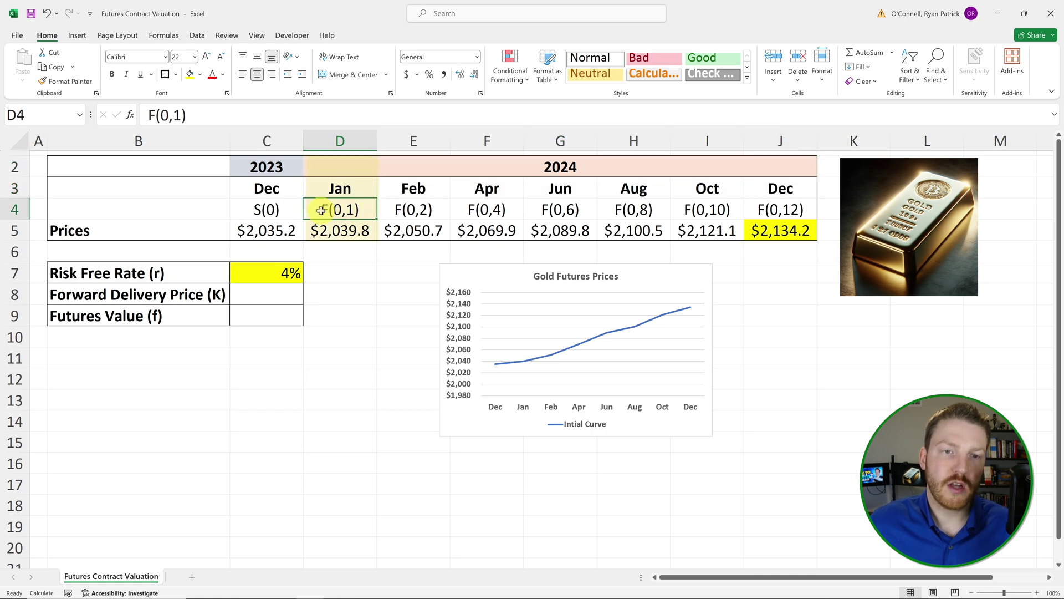
click(351, 188)
click(548, 175)
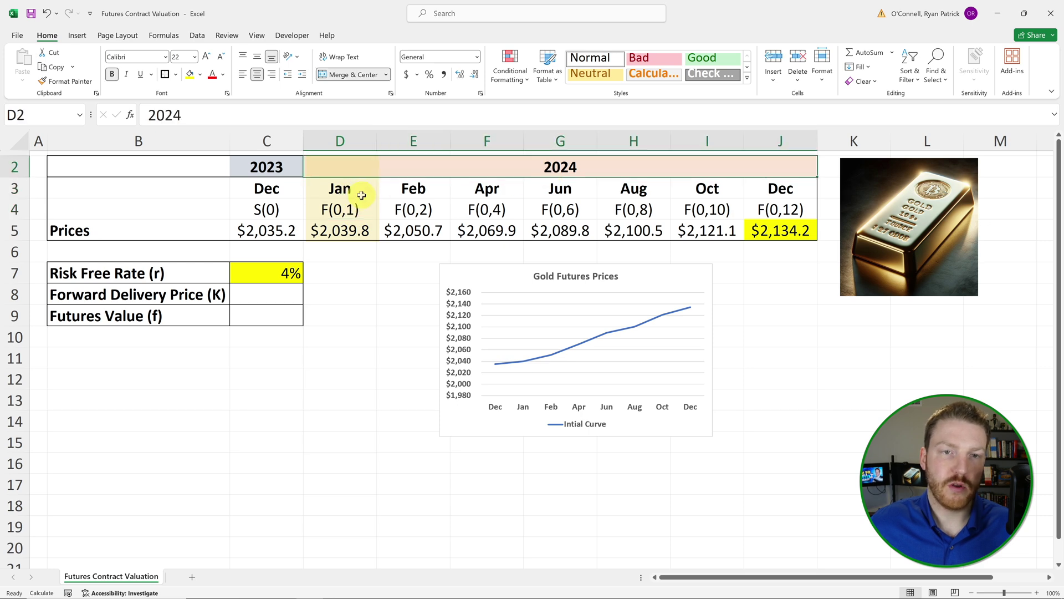
click(339, 201)
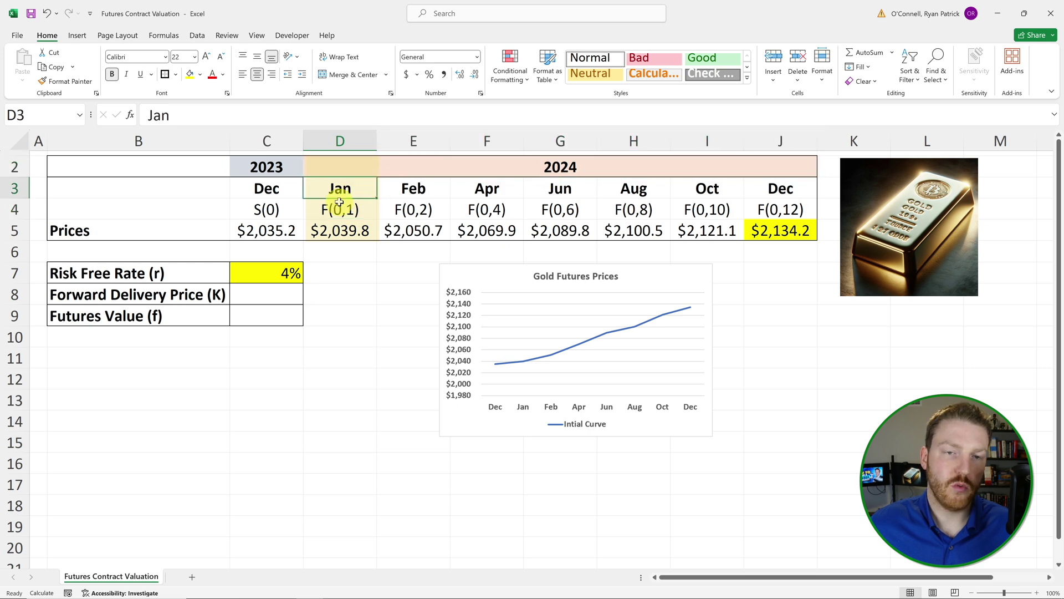
click(345, 234)
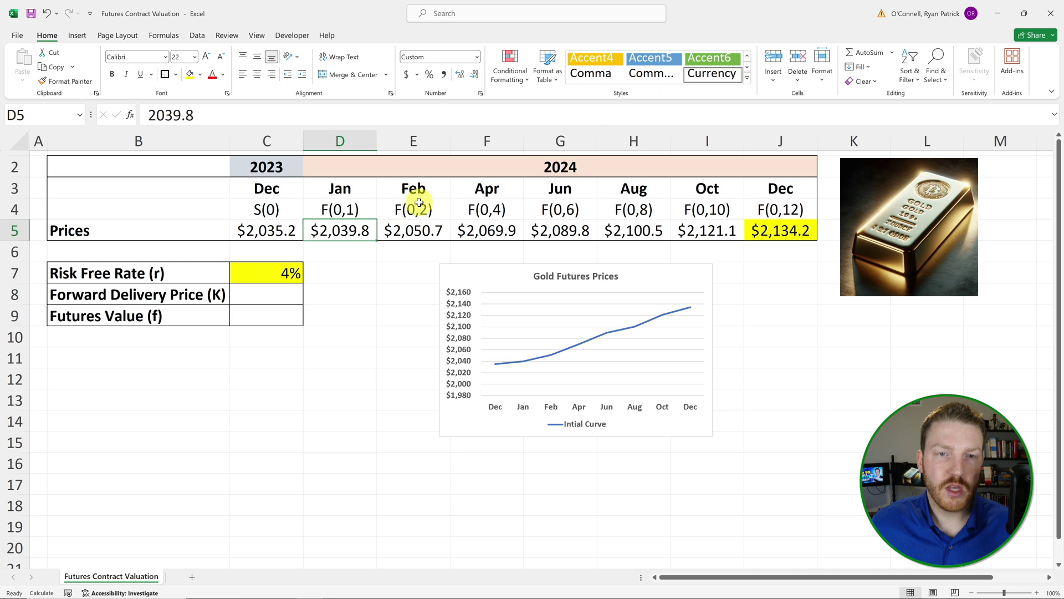
Step: Mark the Feb and Apr contract columns and the Jun contract month
drag(414, 189, 424, 231)
drag(486, 189, 487, 229)
click(561, 189)
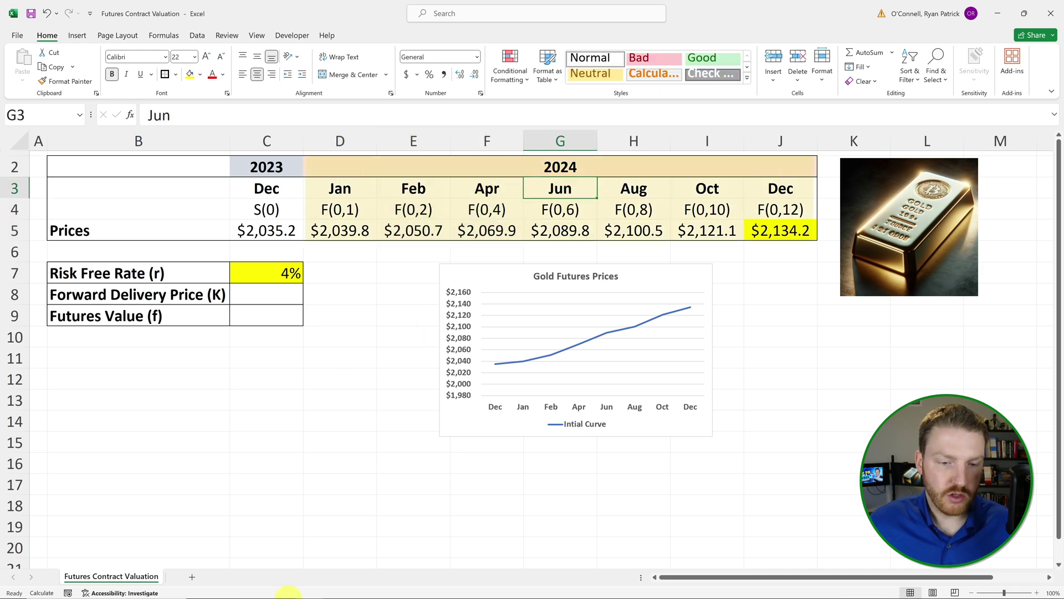
Step: Review the CME gold futures last prices, including 2041.3, then return to the Excel sheet
click(256, 587)
scroll(276, 438, down, 5)
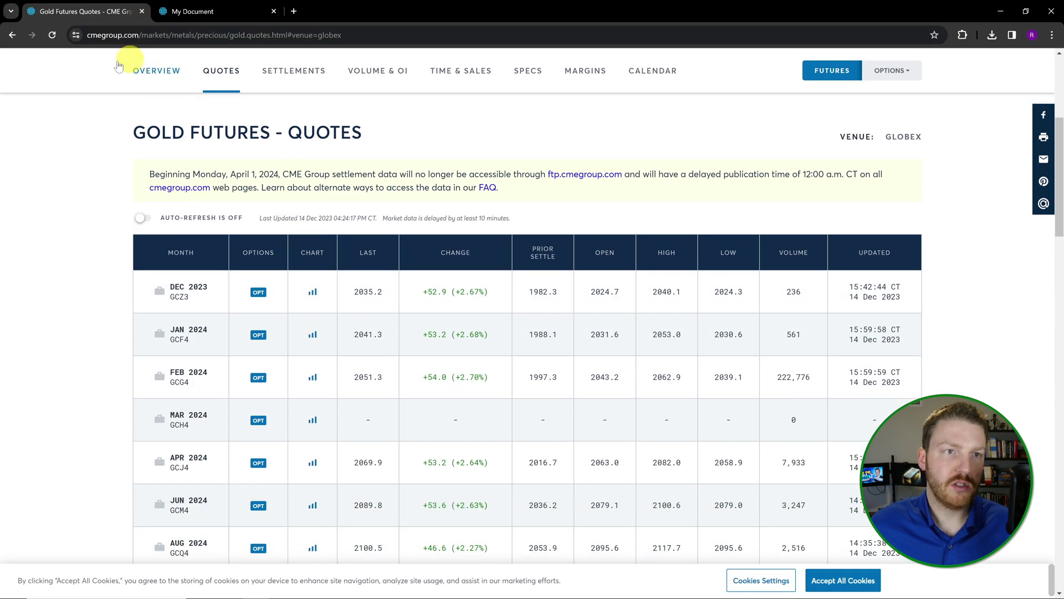
scroll(183, 157, up, 5)
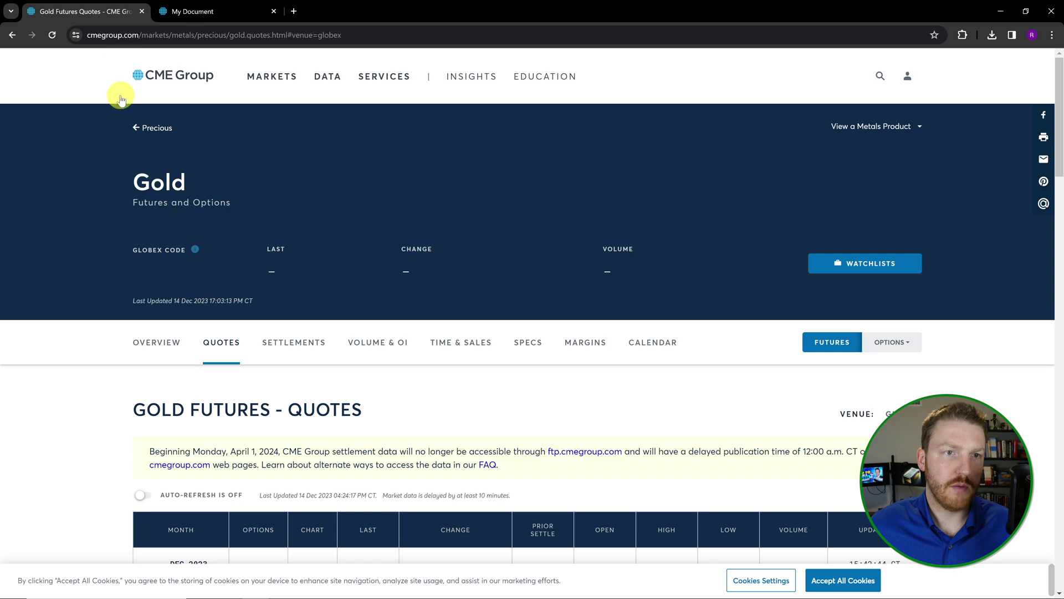
drag(192, 150, 222, 209)
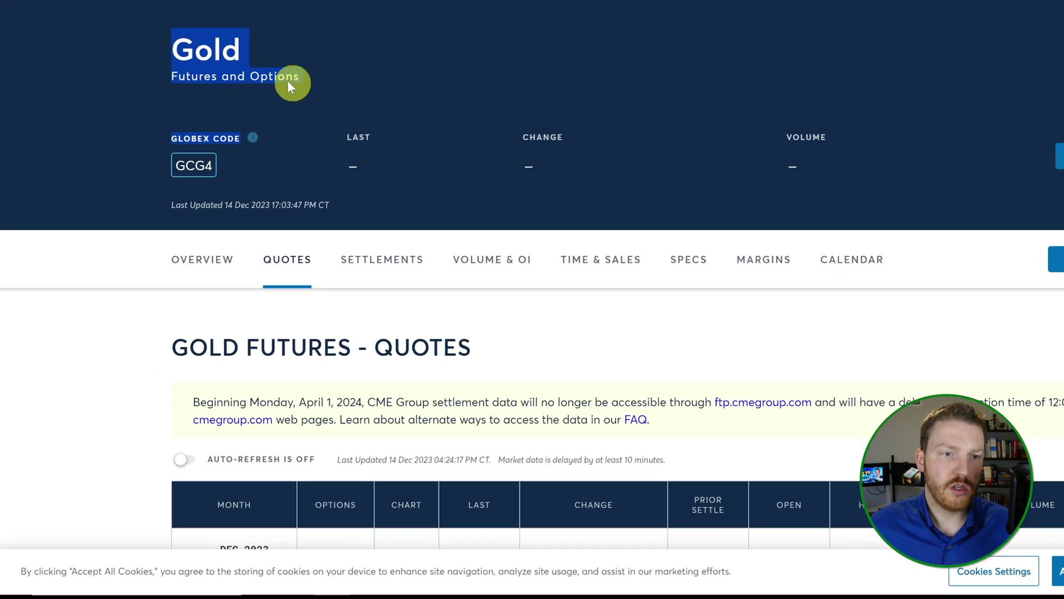
scroll(285, 60, down, 6)
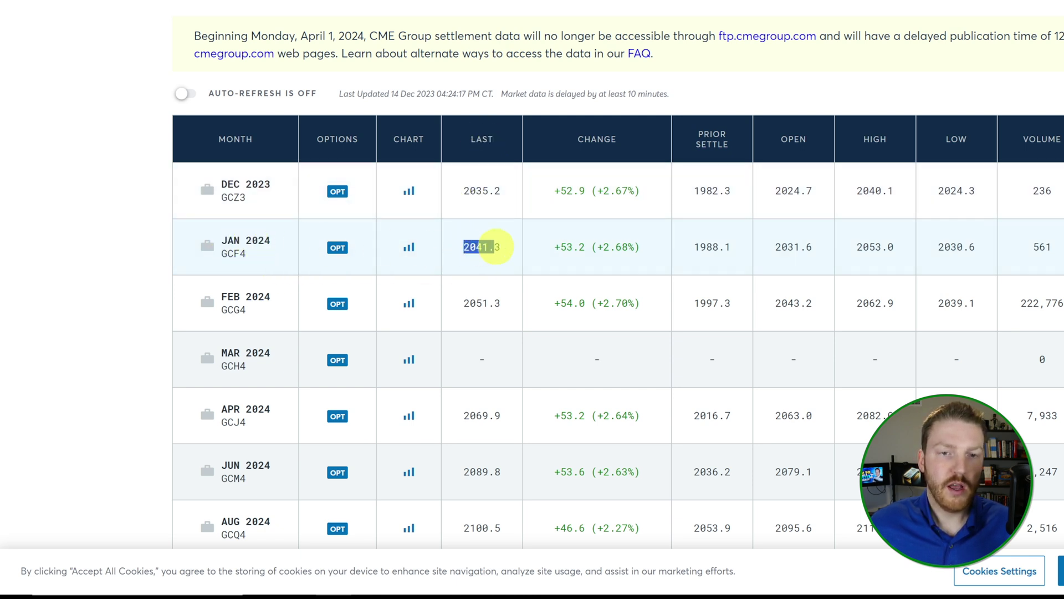
click(518, 246)
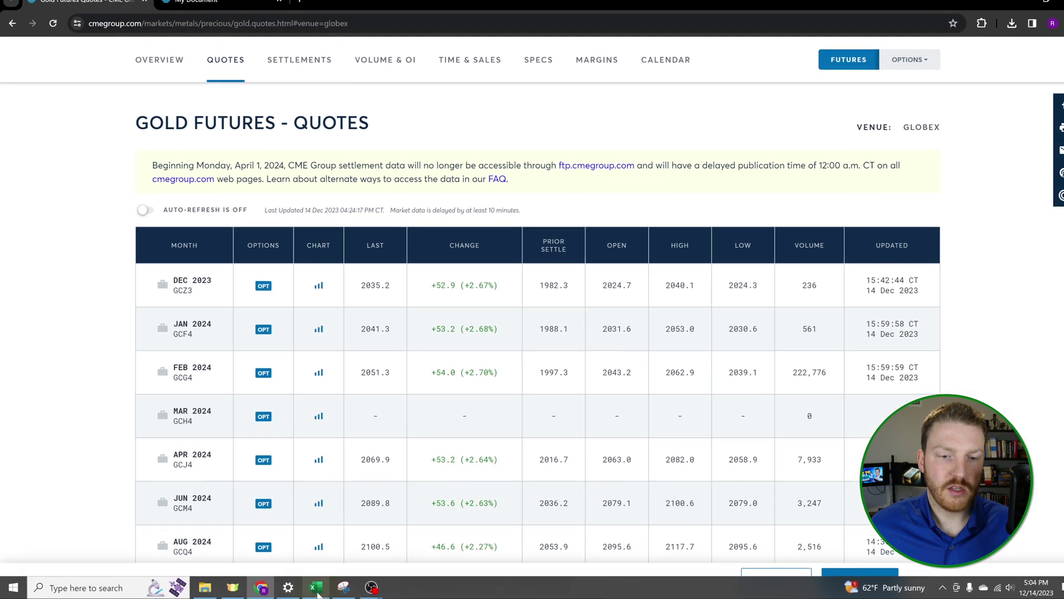
click(315, 587)
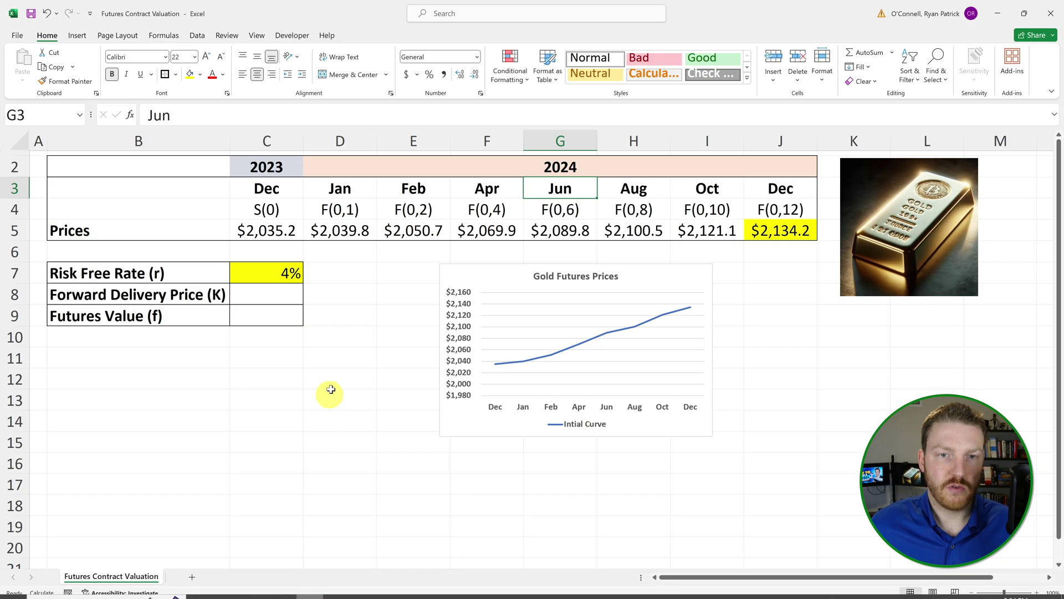
click(349, 277)
click(348, 231)
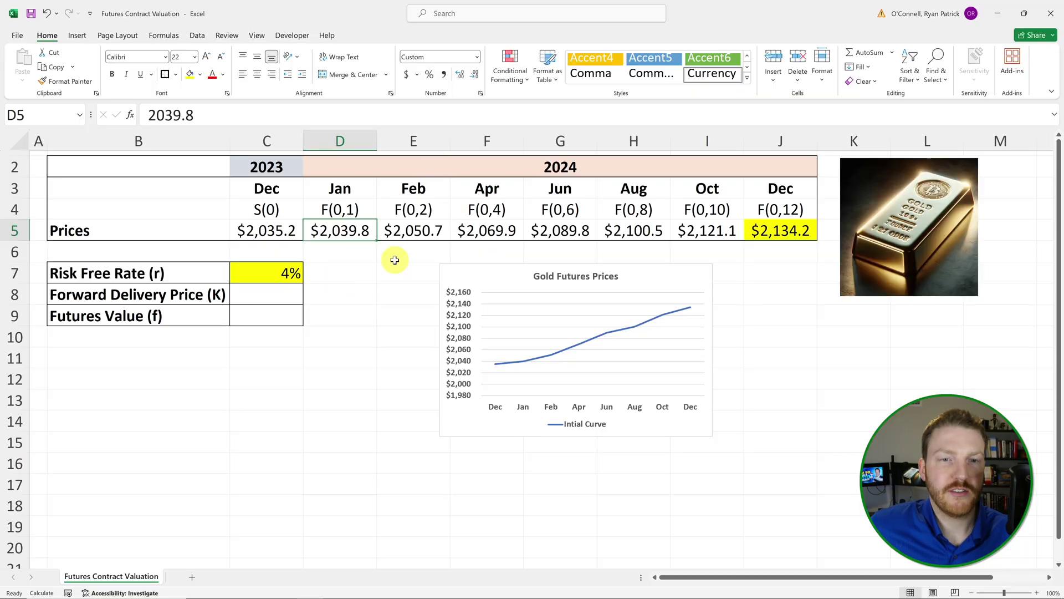
click(373, 252)
drag(397, 188, 405, 227)
drag(483, 186, 488, 230)
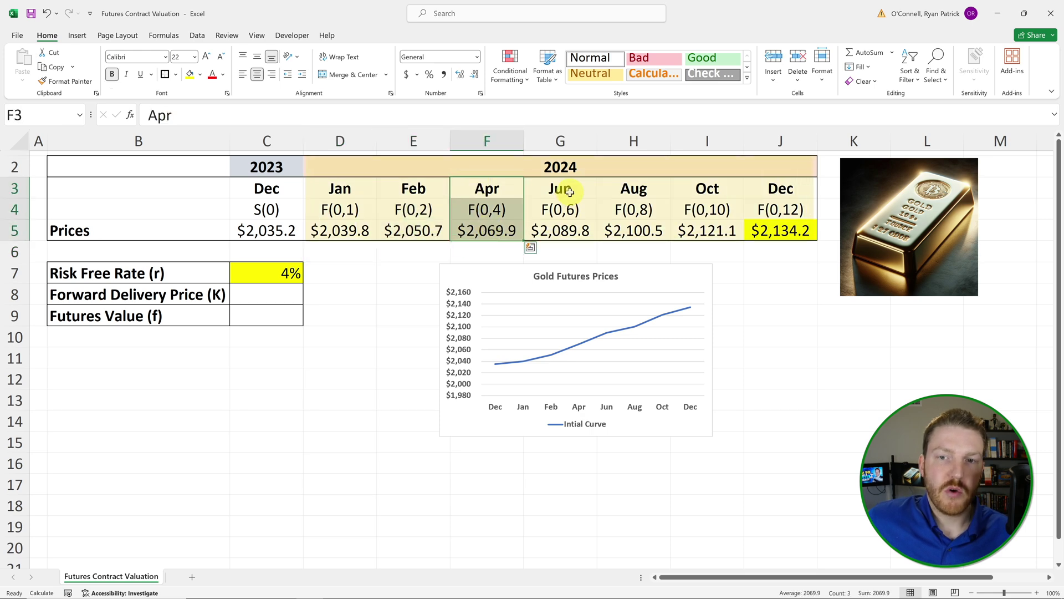
drag(569, 191, 561, 232)
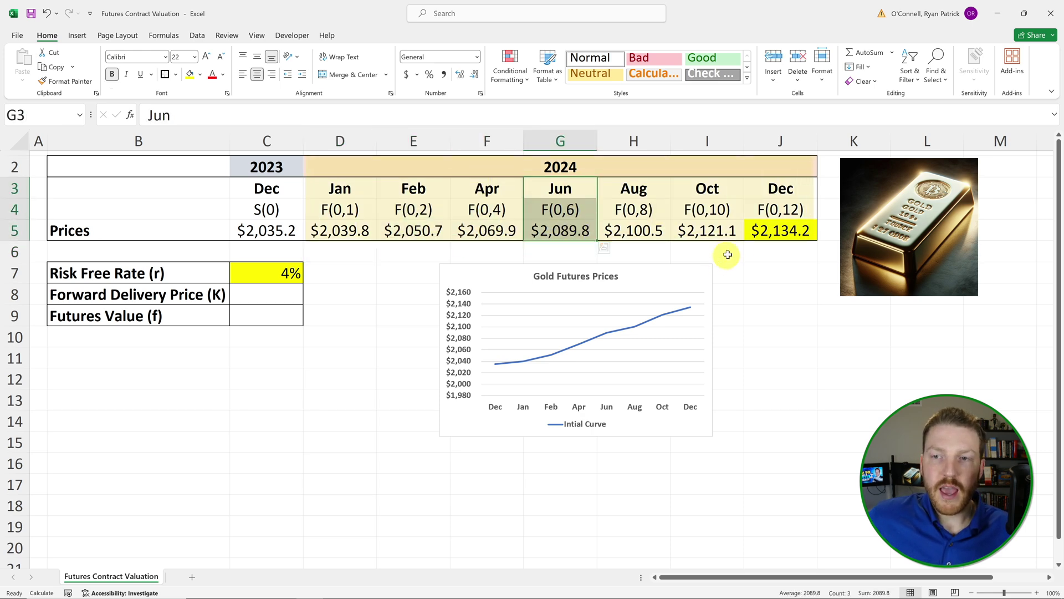
click(419, 236)
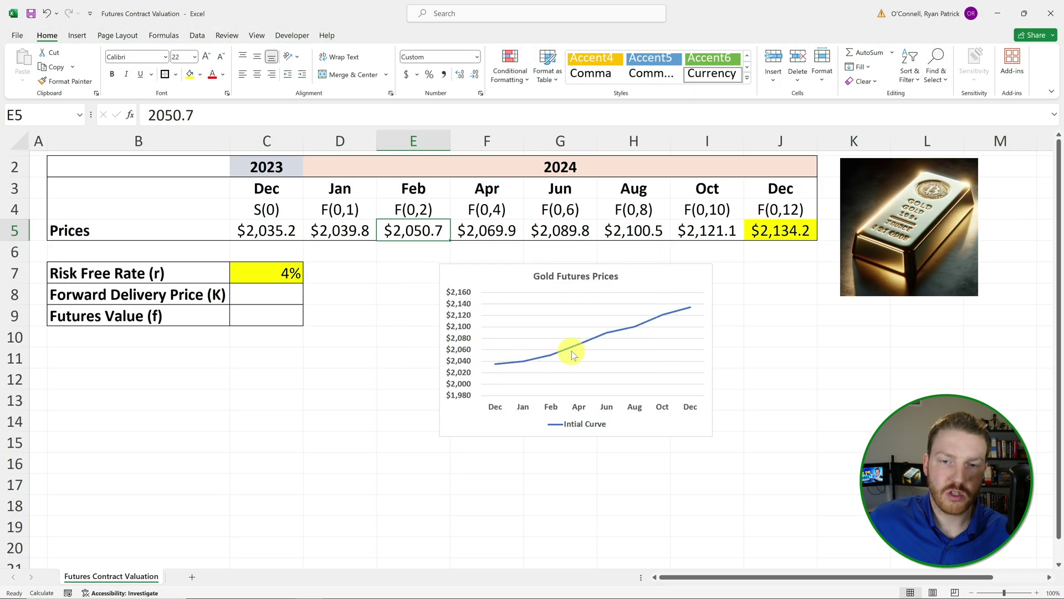
click(751, 280)
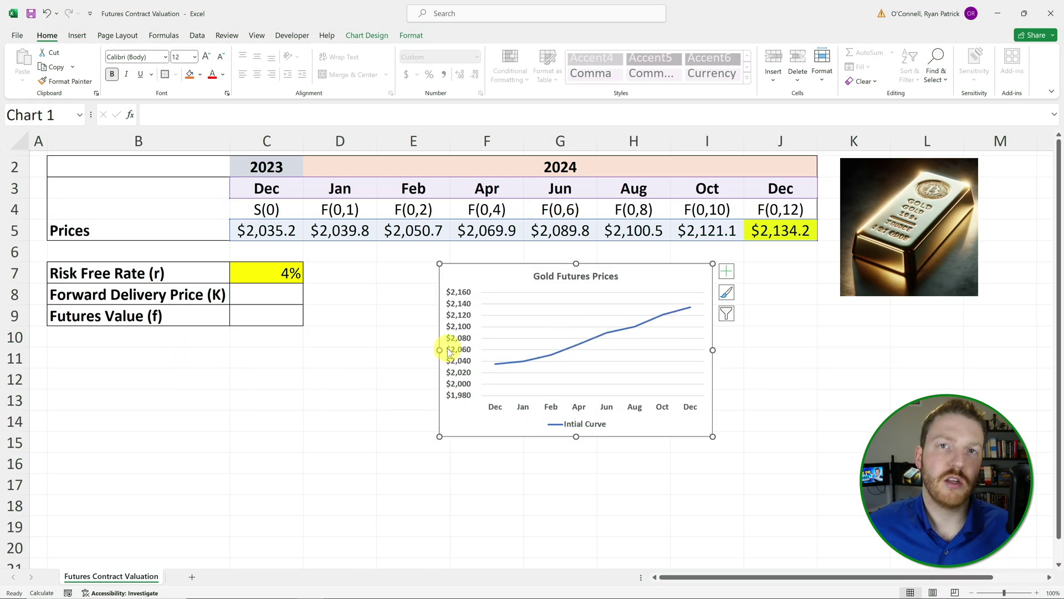
click(379, 323)
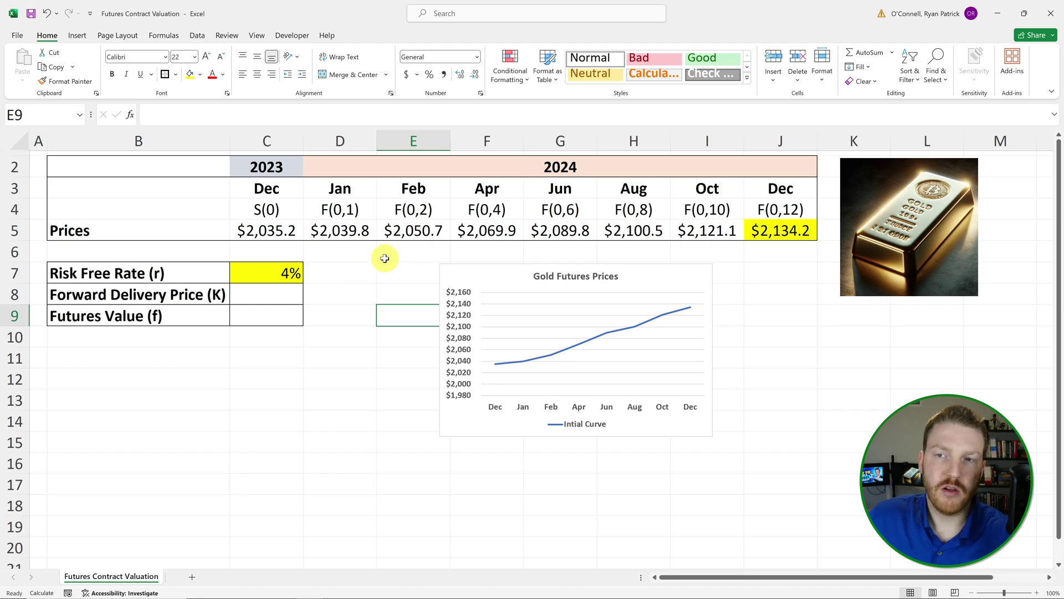
drag(267, 169, 267, 233)
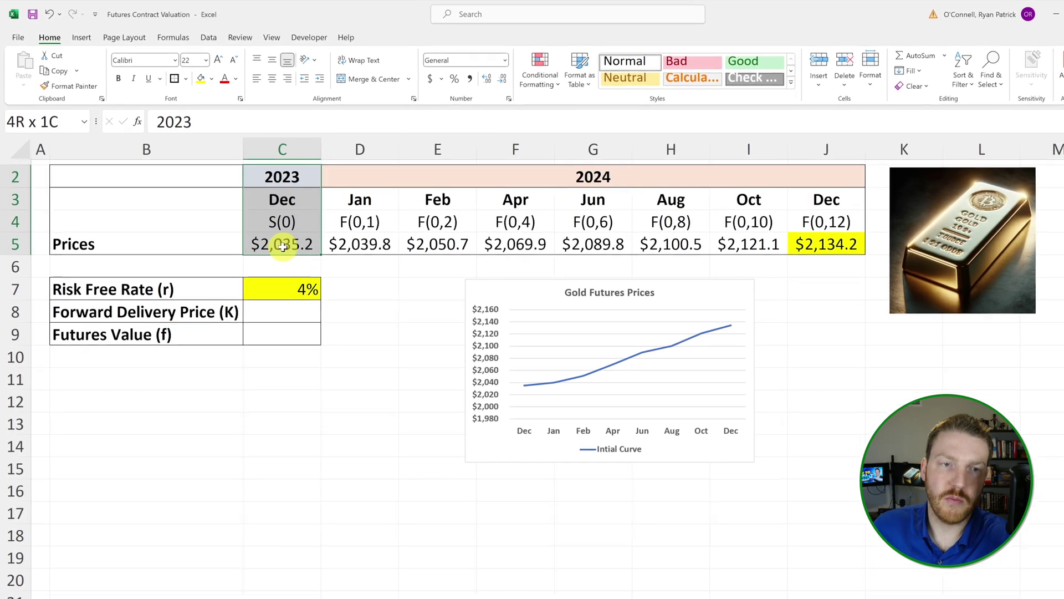
click(387, 287)
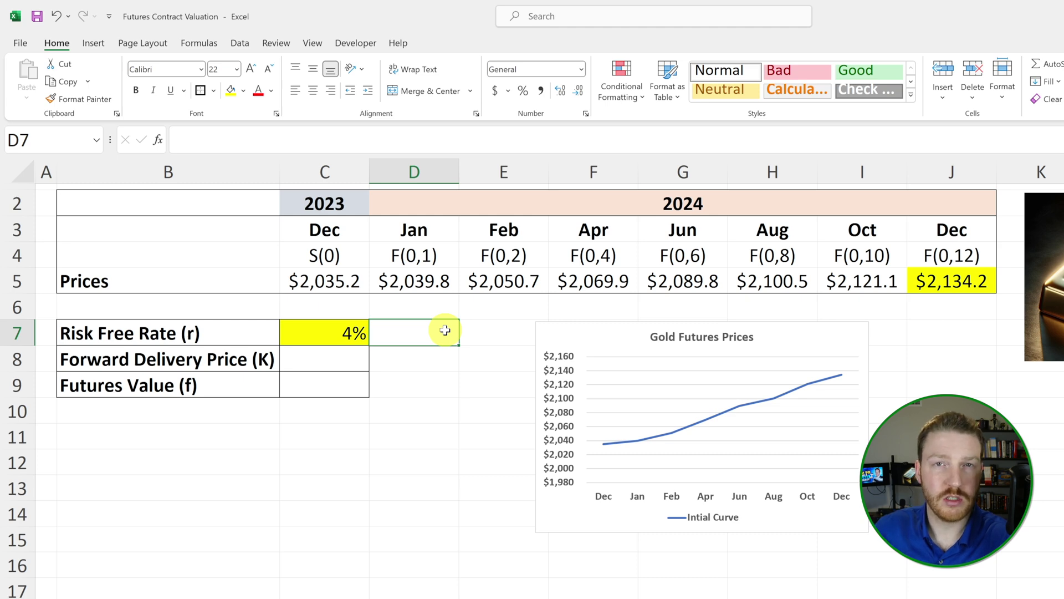
click(981, 385)
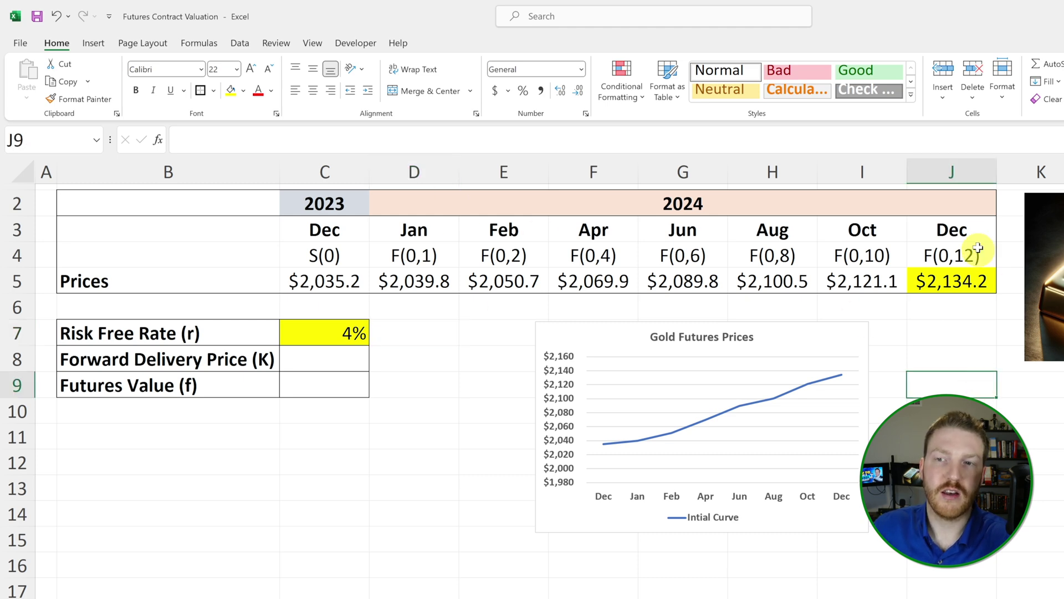
click(965, 228)
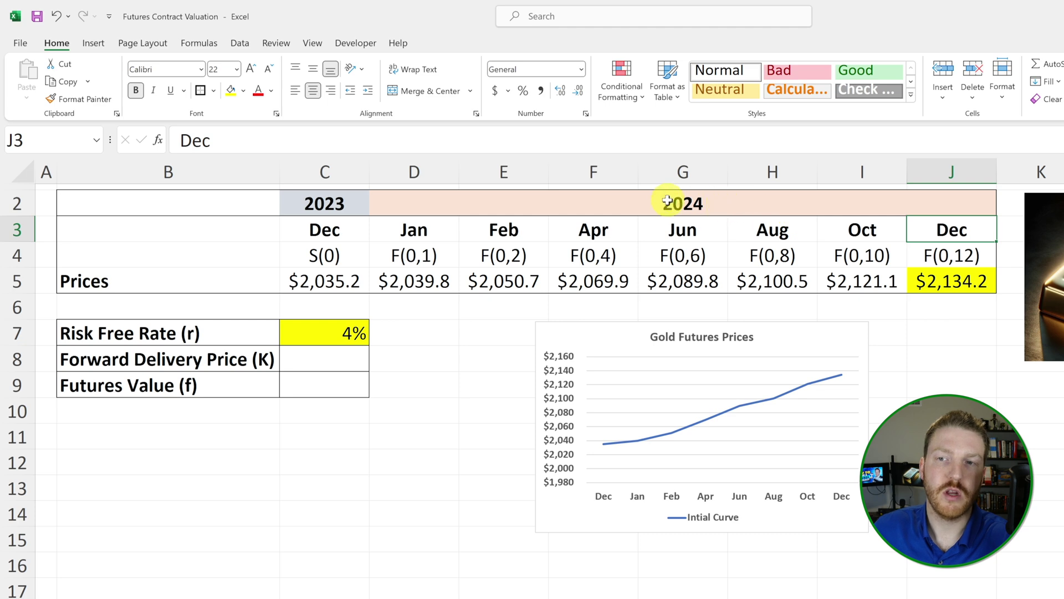
click(953, 280)
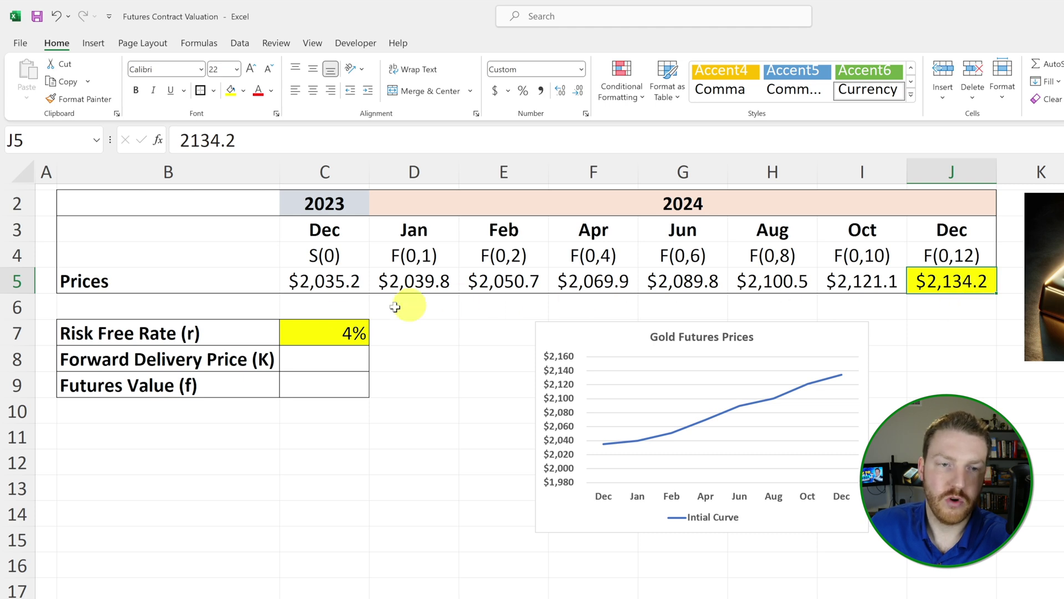
click(351, 354)
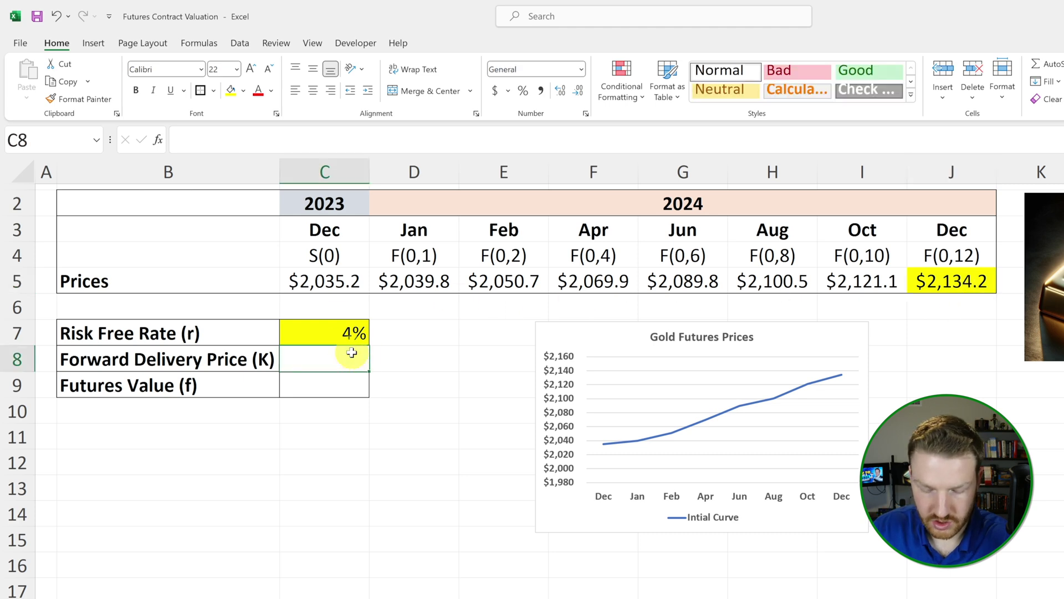
Step: Set C8 to =J5 so the Forward Delivery Price (K) shows $2,134.2
text(=)
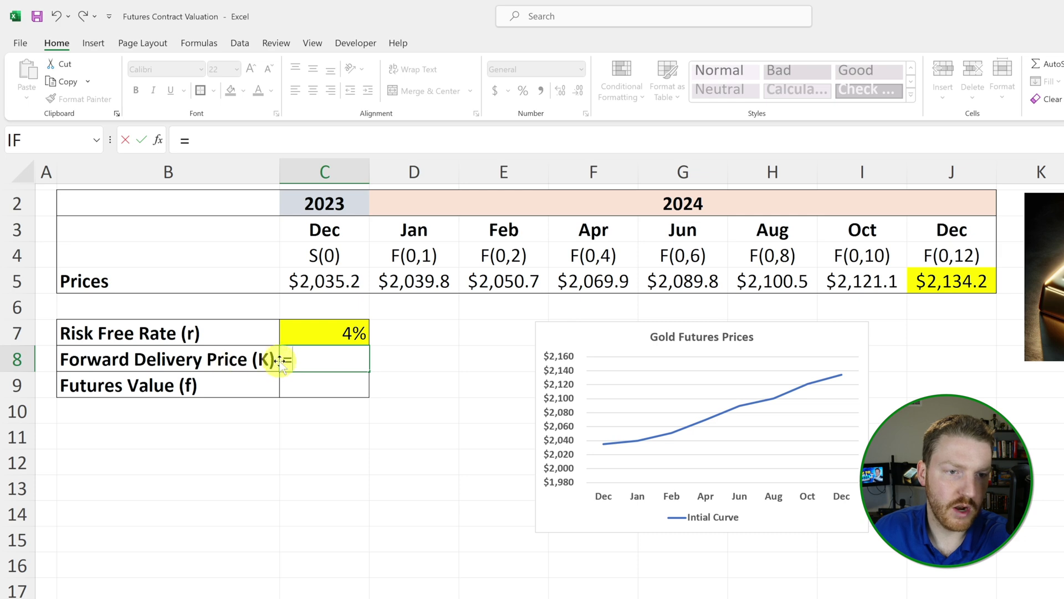
click(966, 281)
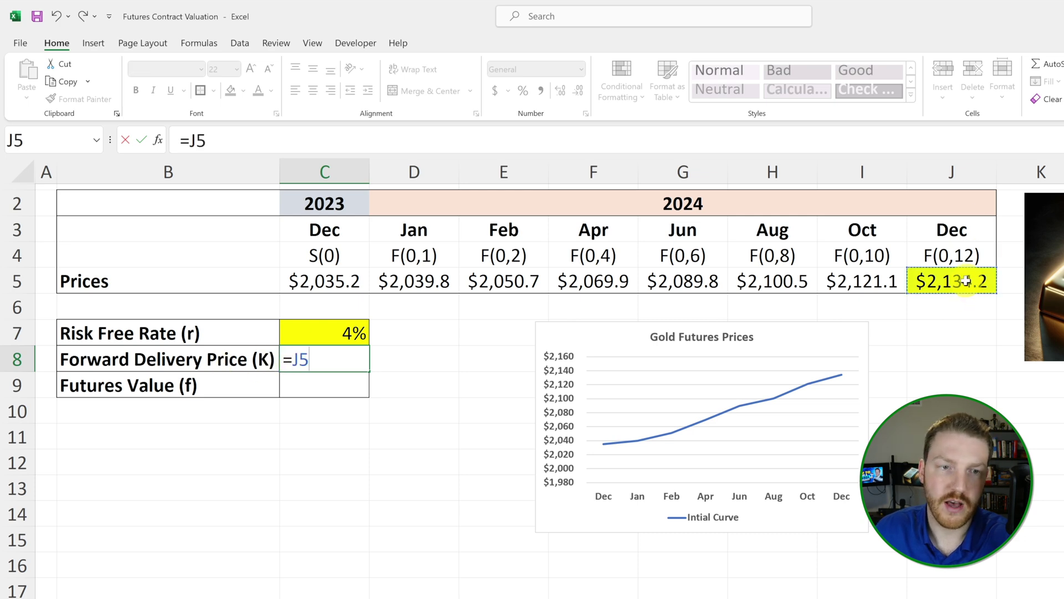
key(Return)
click(304, 361)
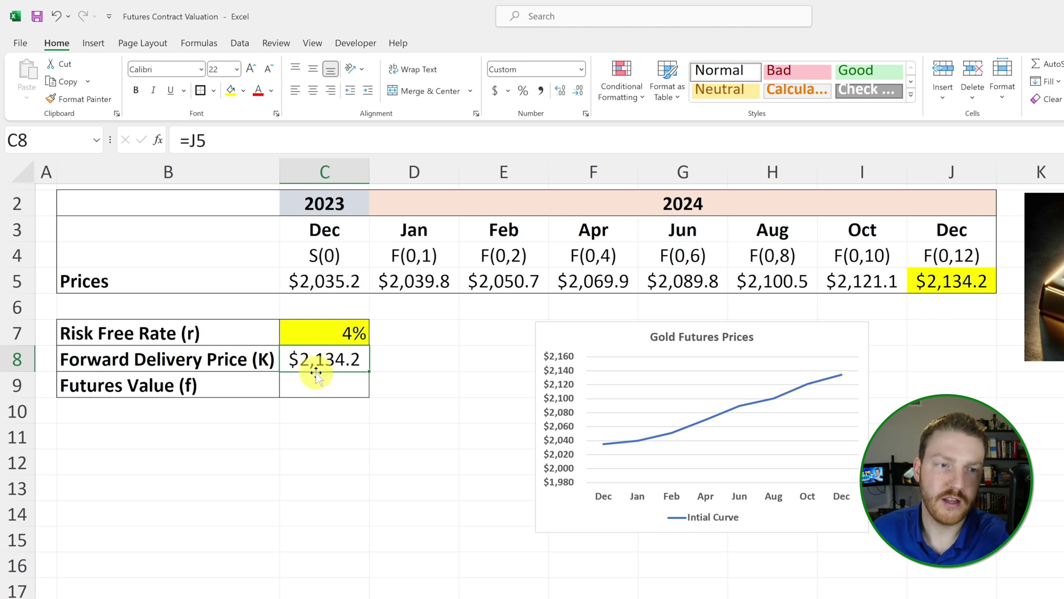
click(418, 377)
click(166, 384)
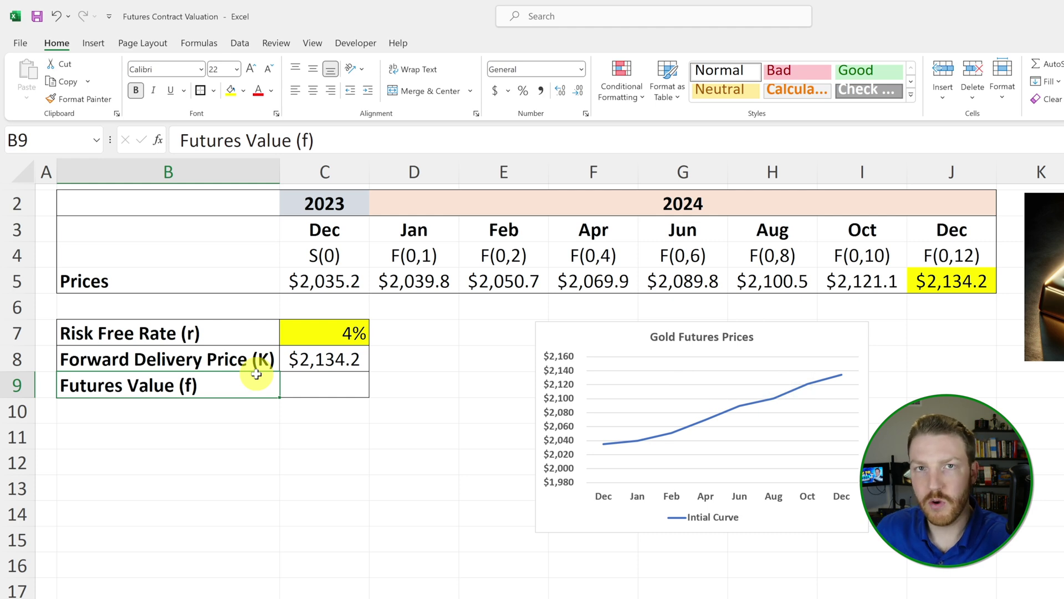
Step: Highlight the April–December 2024 prices, the December 2023 spot column and the $2,134.2 December 2024 price
drag(602, 274, 960, 279)
drag(272, 385, 326, 384)
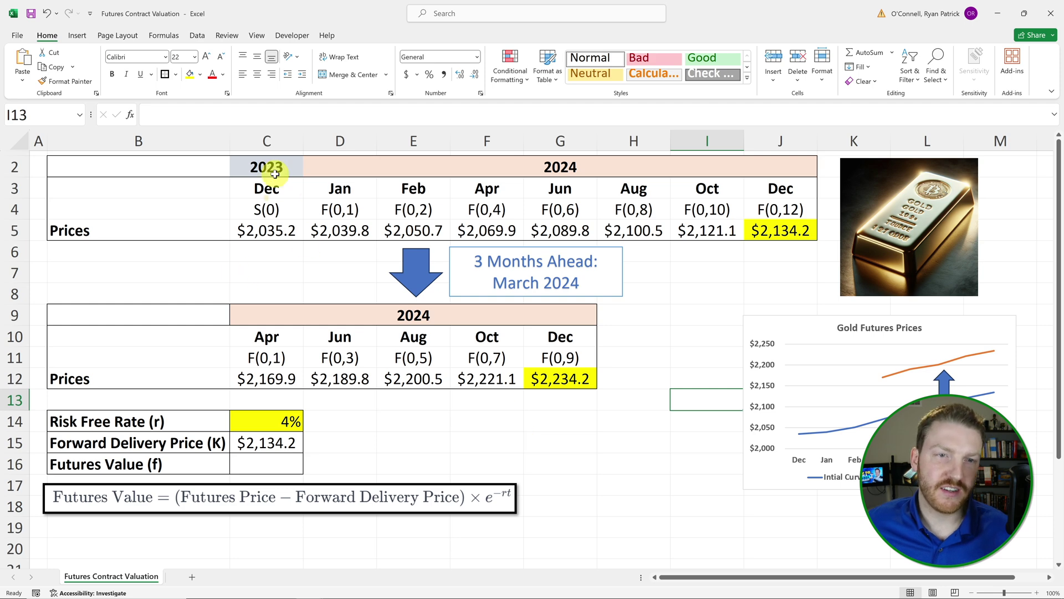
drag(273, 166, 281, 229)
click(773, 225)
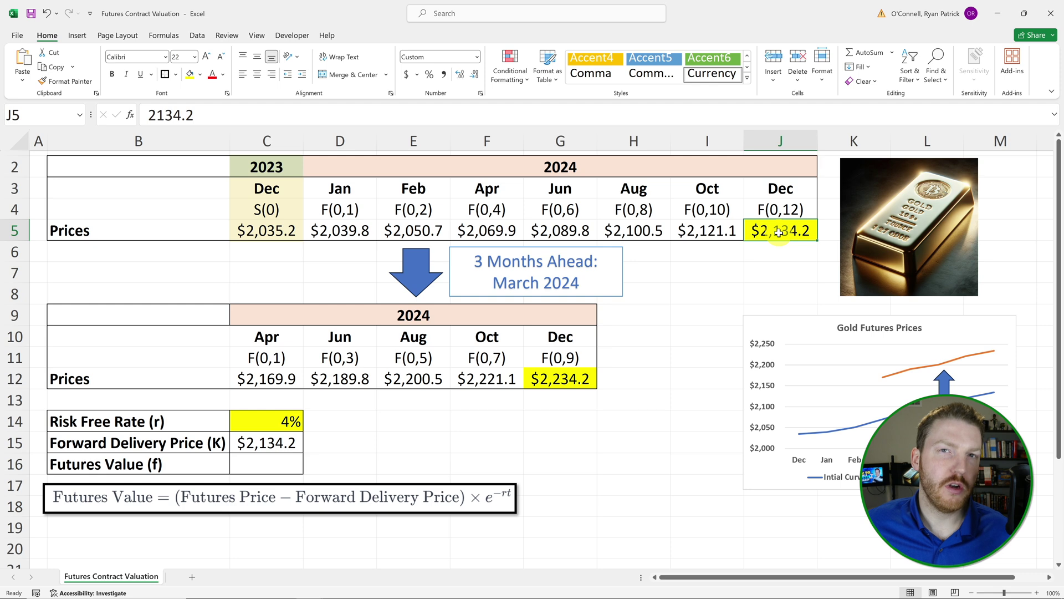
mouse_move(781, 188)
mouse_down()
mouse_move(780, 230)
mouse_move(783, 186)
mouse_up()
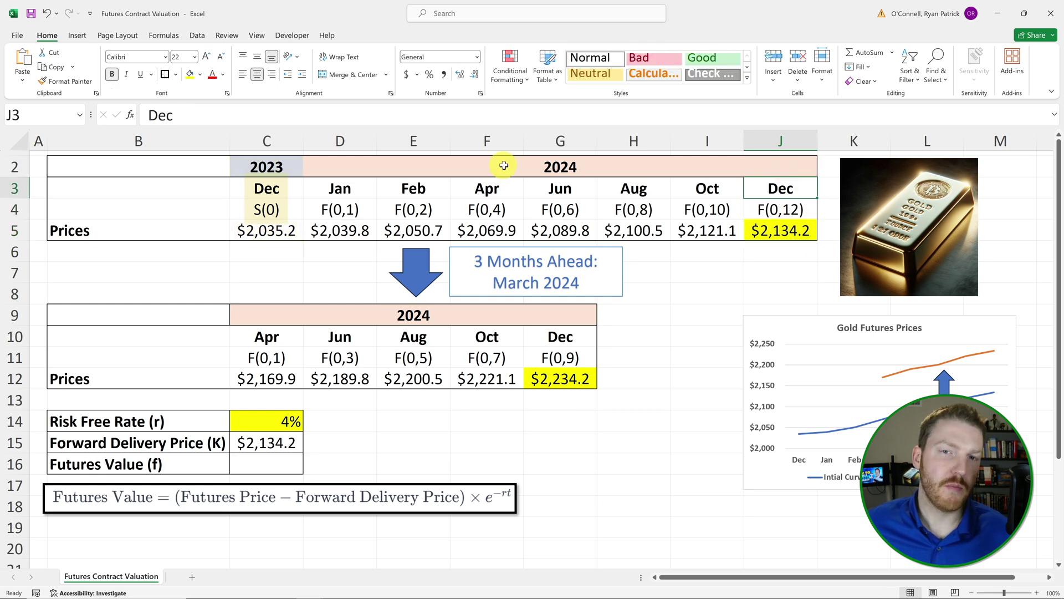
click(608, 168)
click(790, 226)
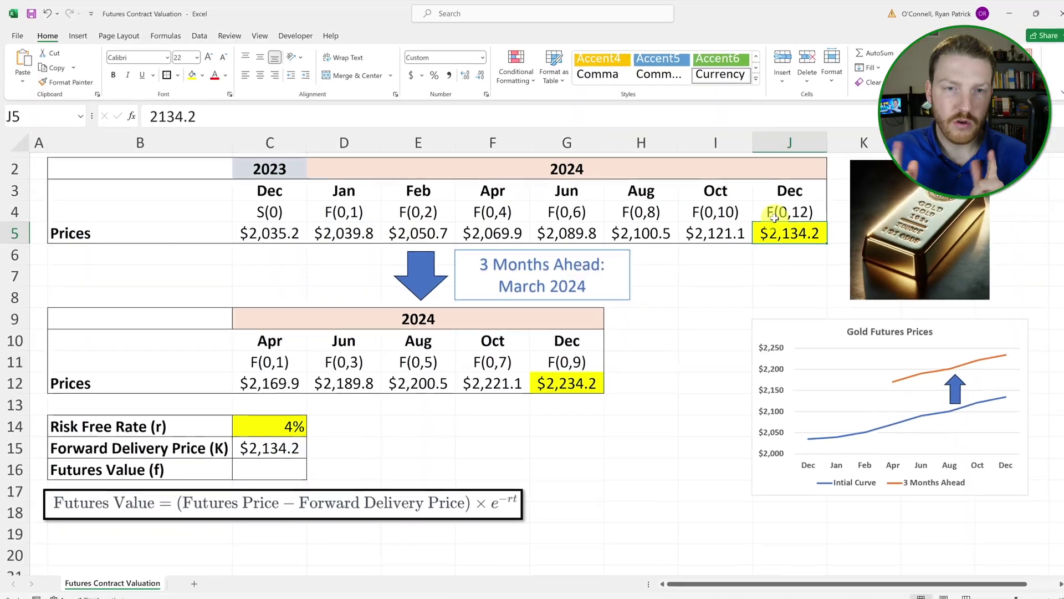
click(422, 263)
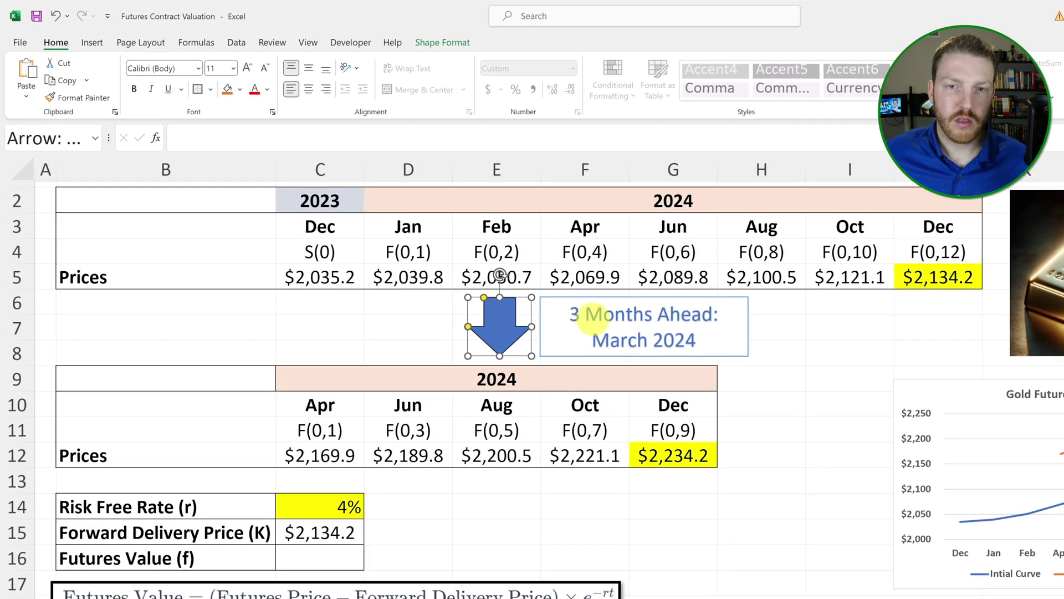
click(652, 330)
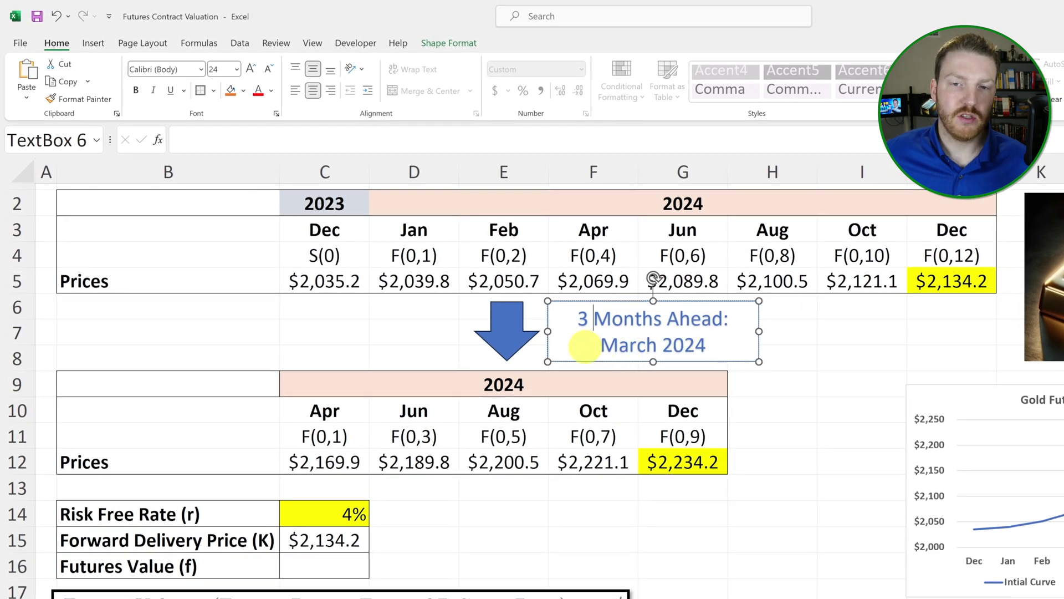
click(589, 324)
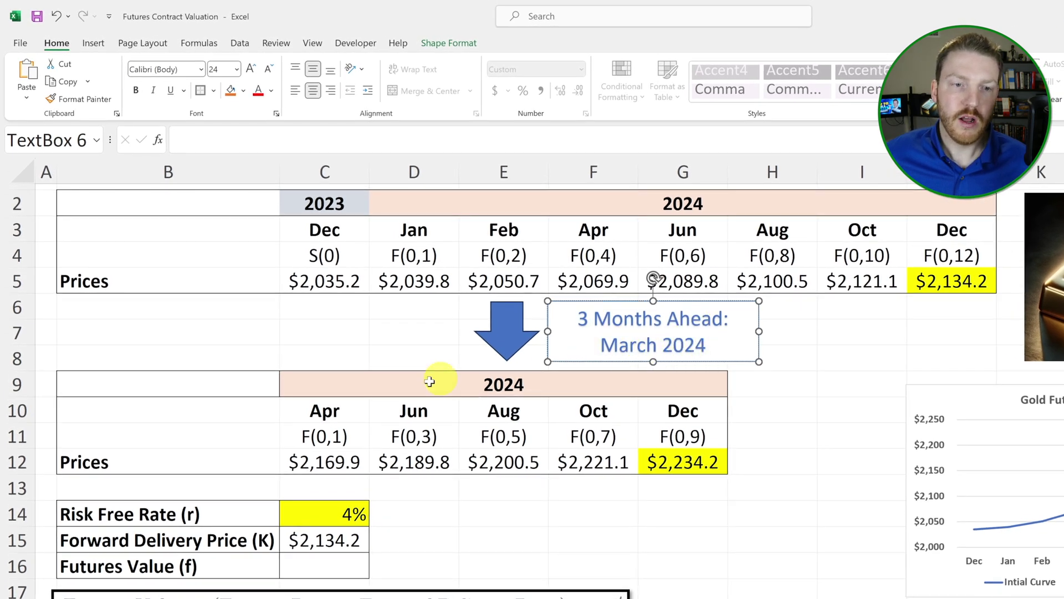
click(332, 434)
click(333, 460)
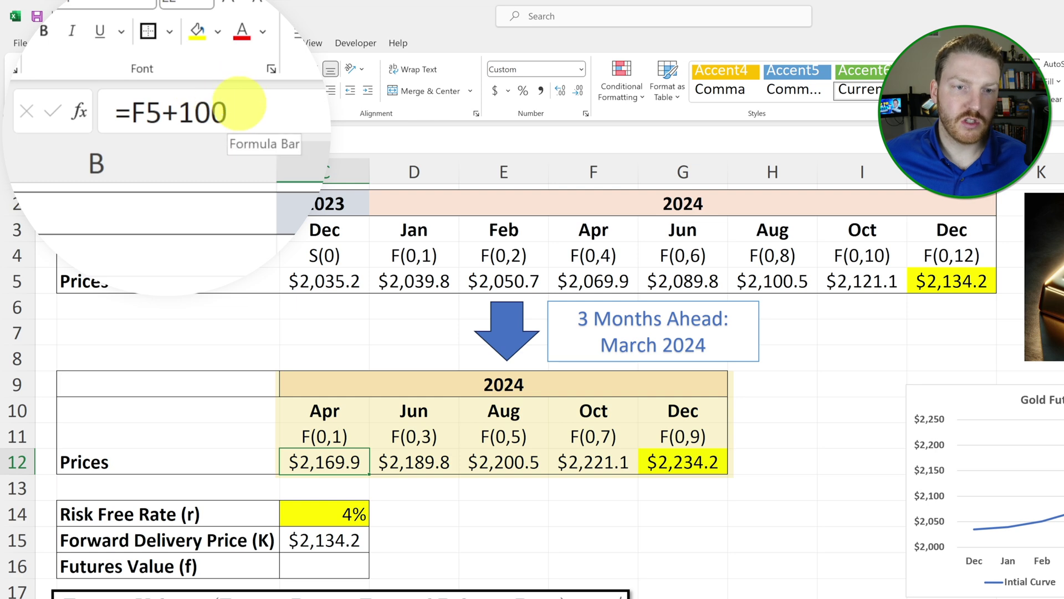
click(241, 103)
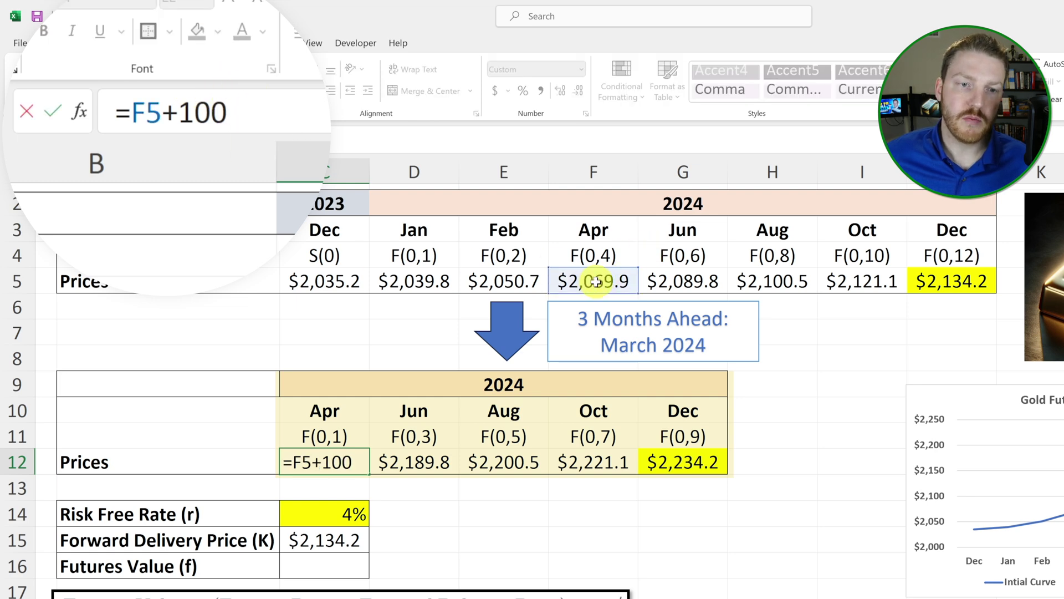
key(ctrl+Return)
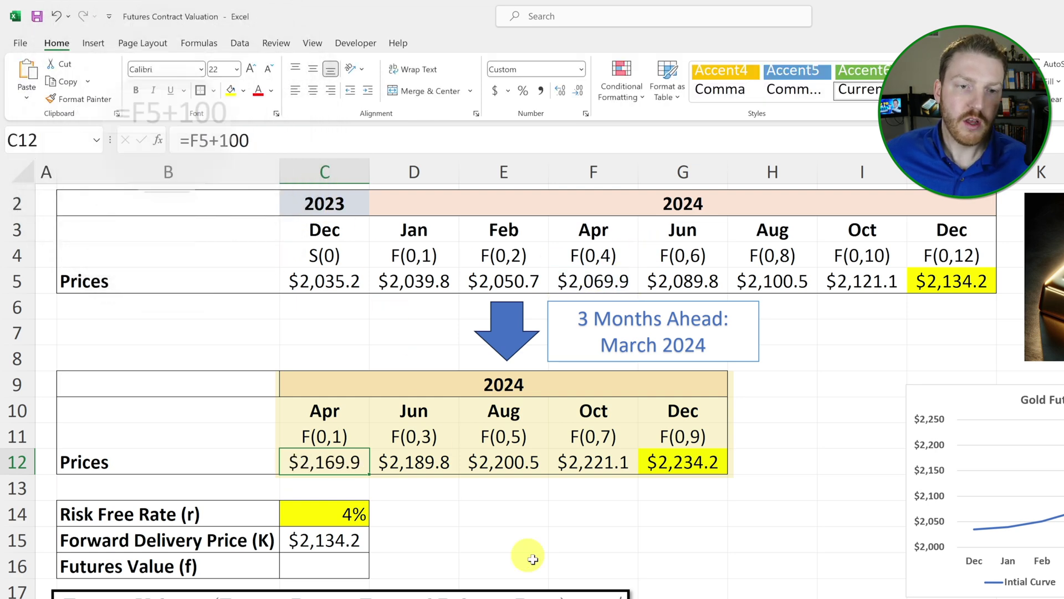
click(436, 468)
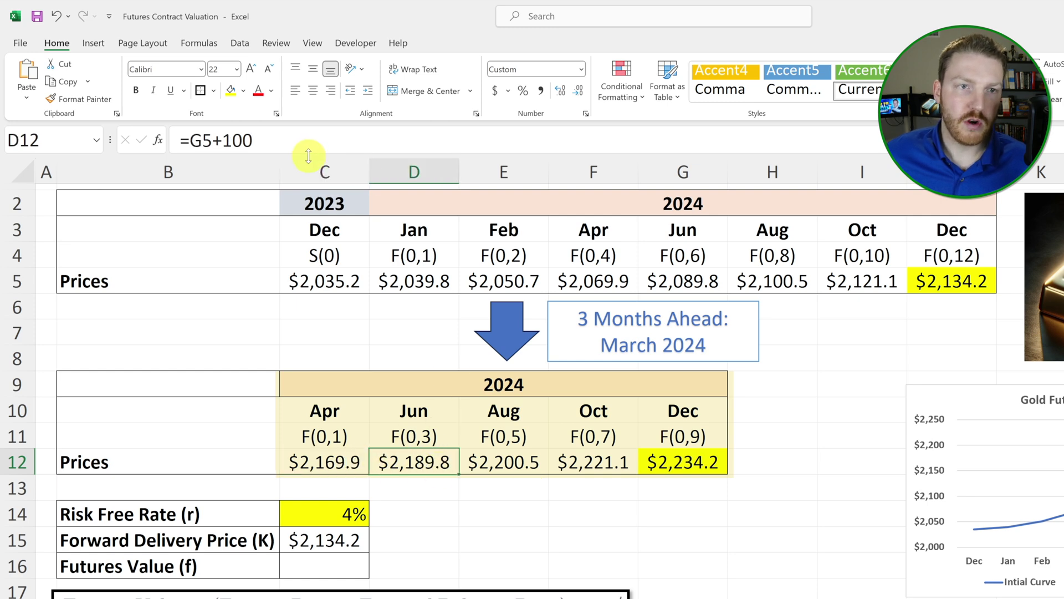
click(327, 141)
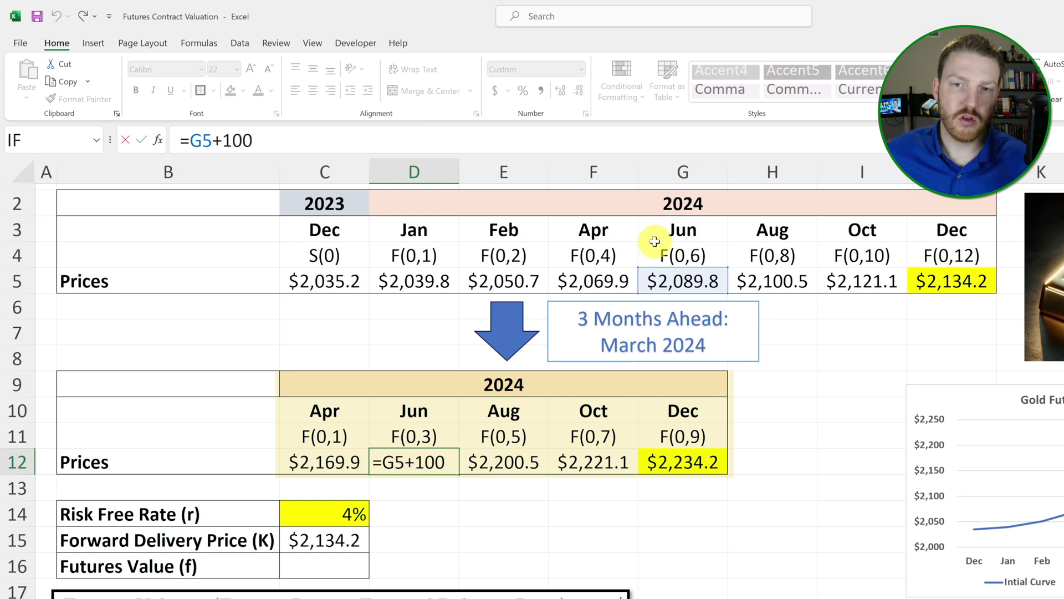
key(Escape)
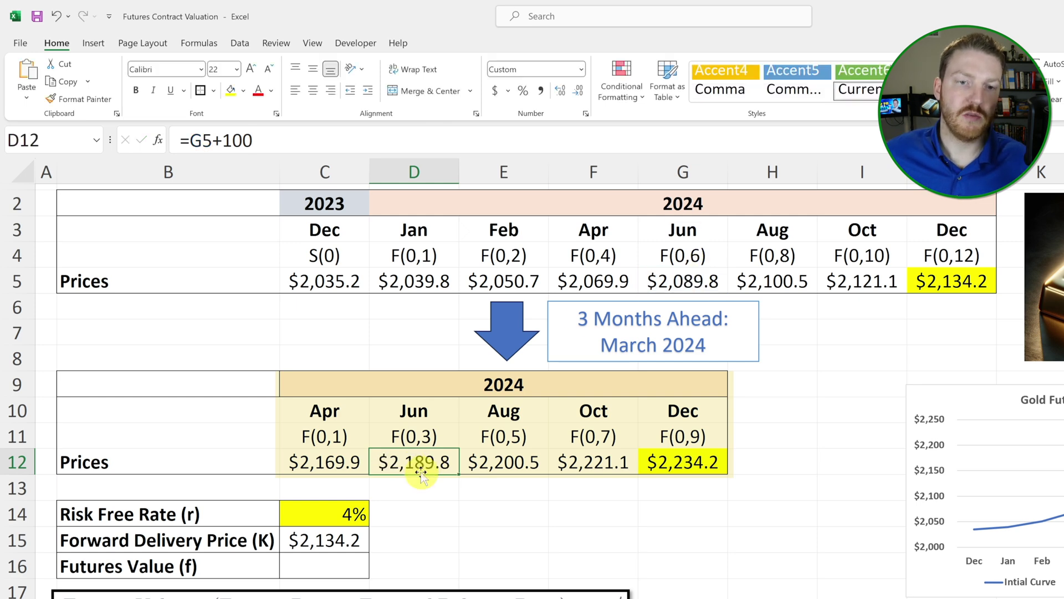
click(499, 463)
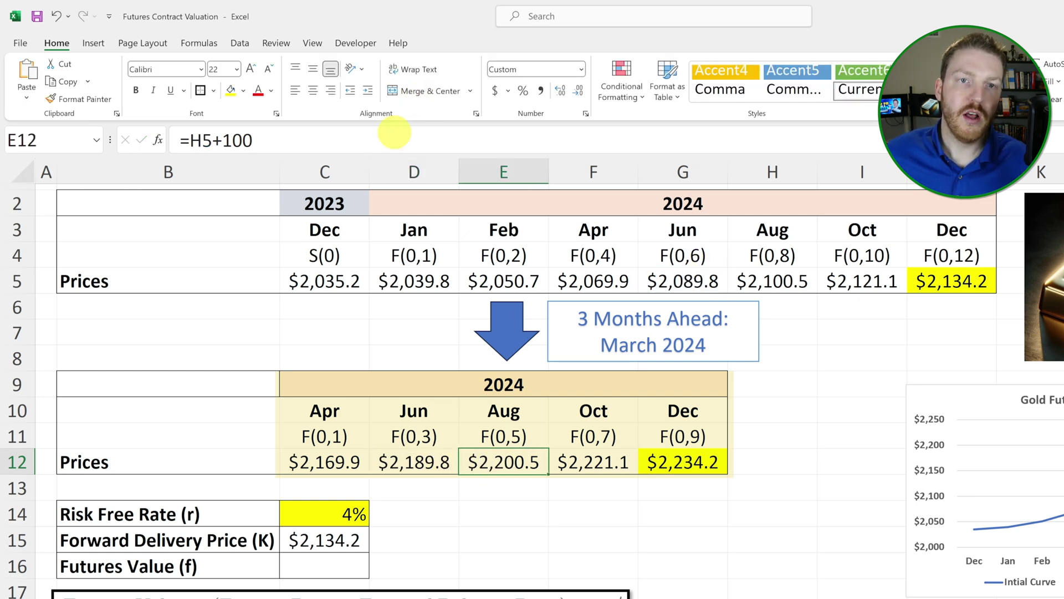
click(385, 139)
key(Escape)
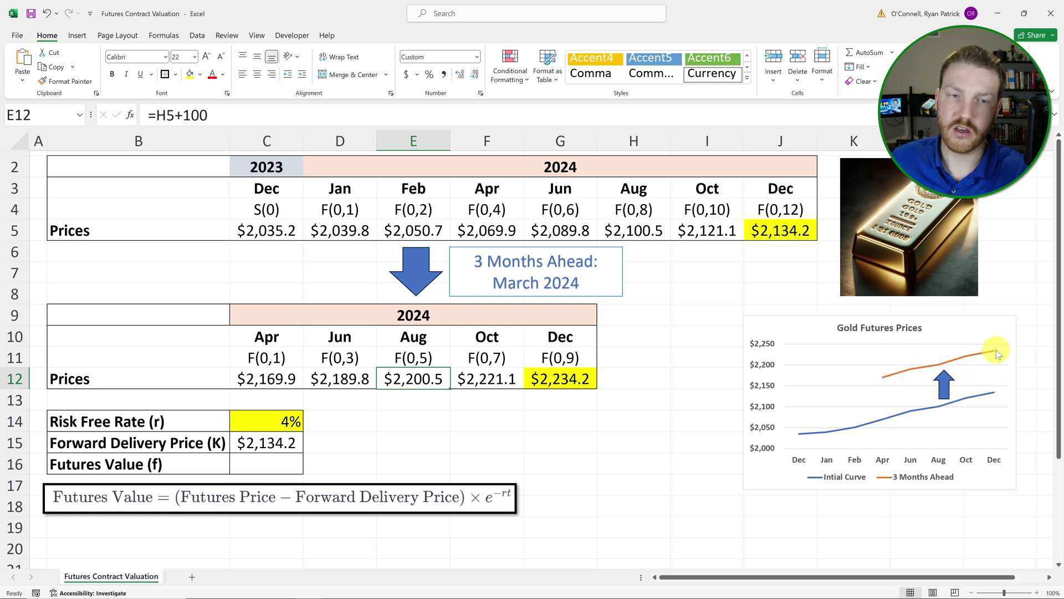
click(438, 399)
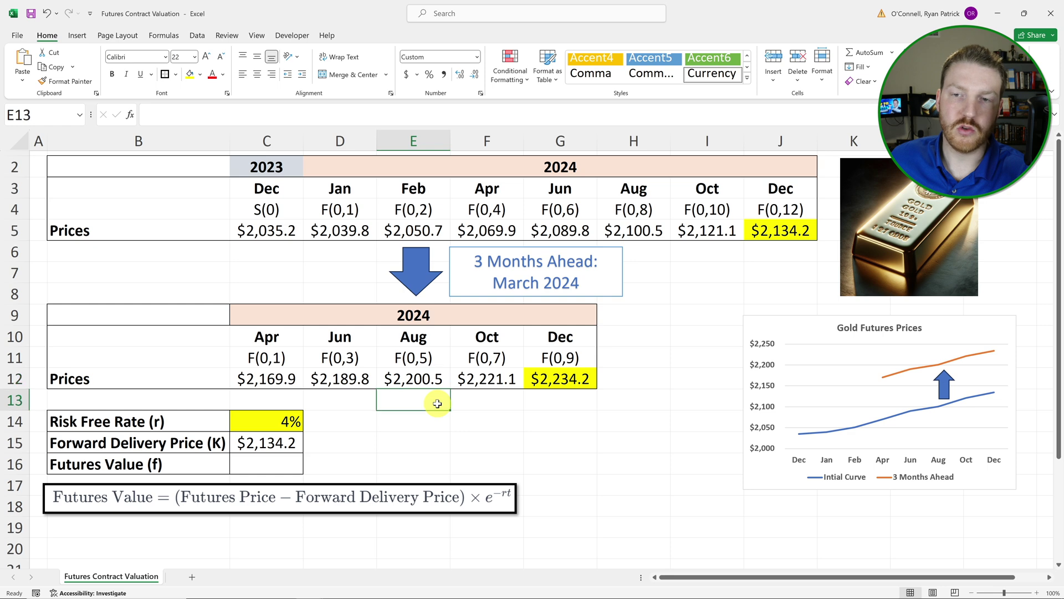
click(248, 355)
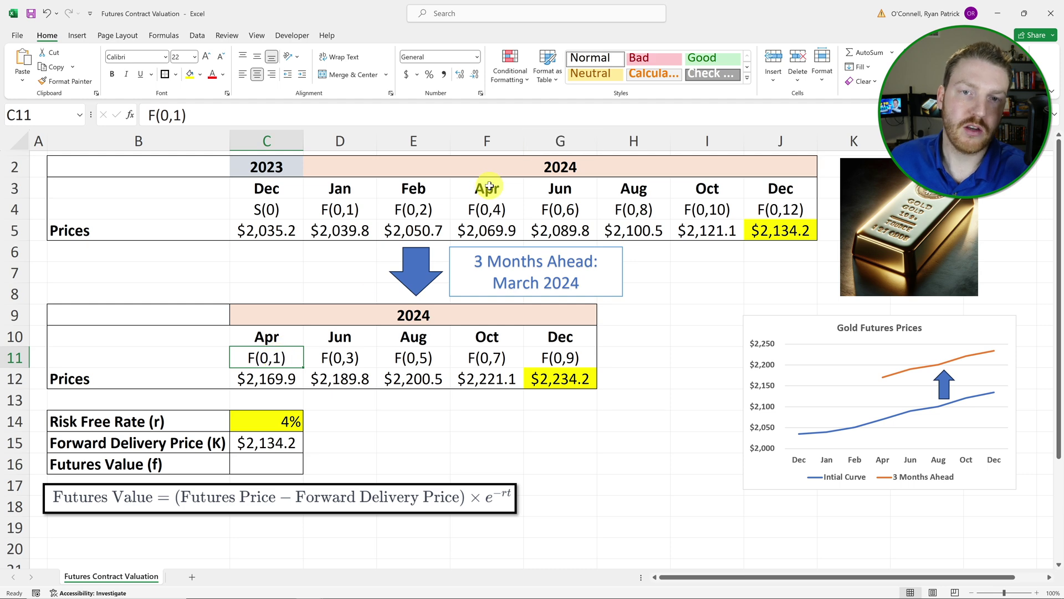
drag(266, 167, 273, 222)
drag(174, 165, 737, 229)
click(554, 209)
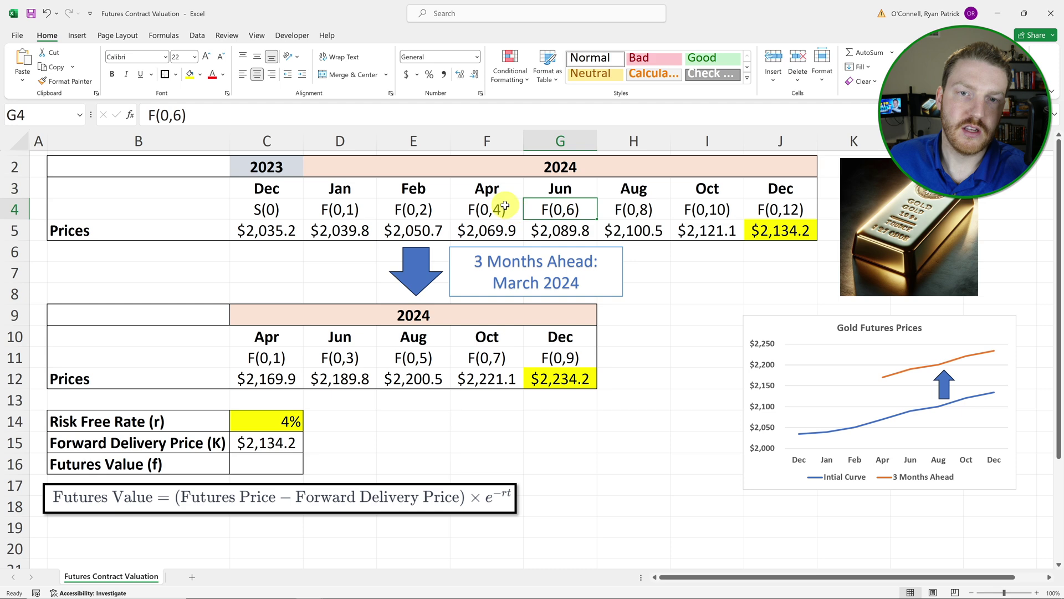
click(459, 191)
click(489, 209)
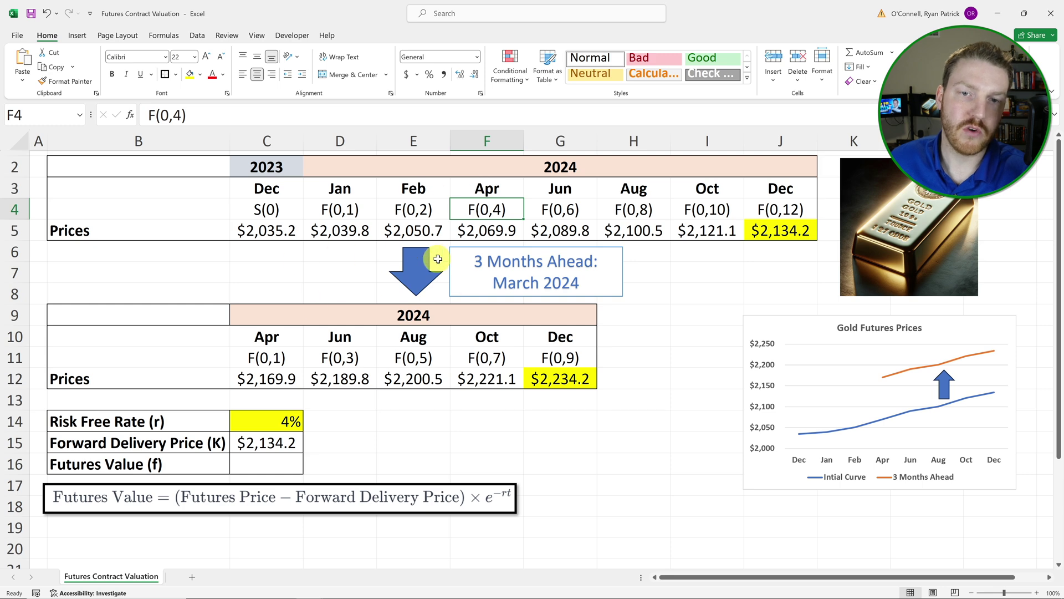
click(269, 356)
click(274, 336)
drag(274, 336, 272, 377)
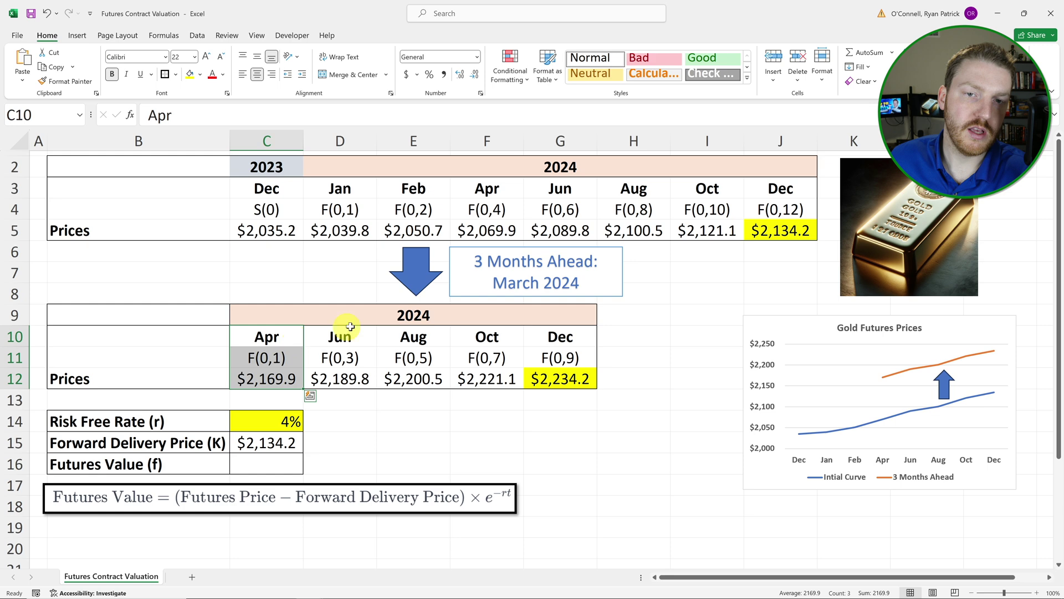
click(272, 355)
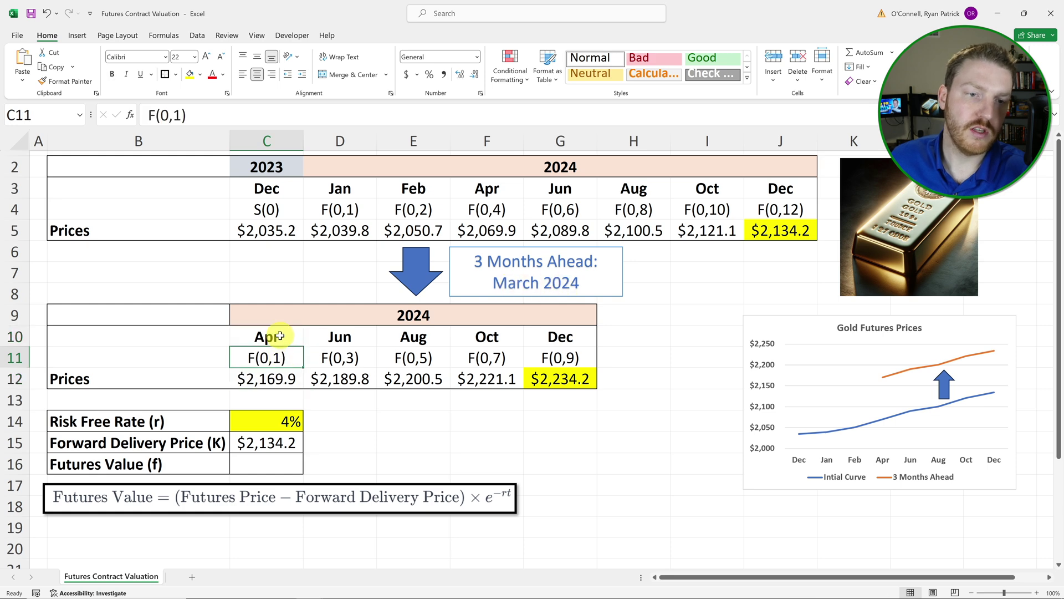
drag(274, 337, 274, 357)
click(275, 357)
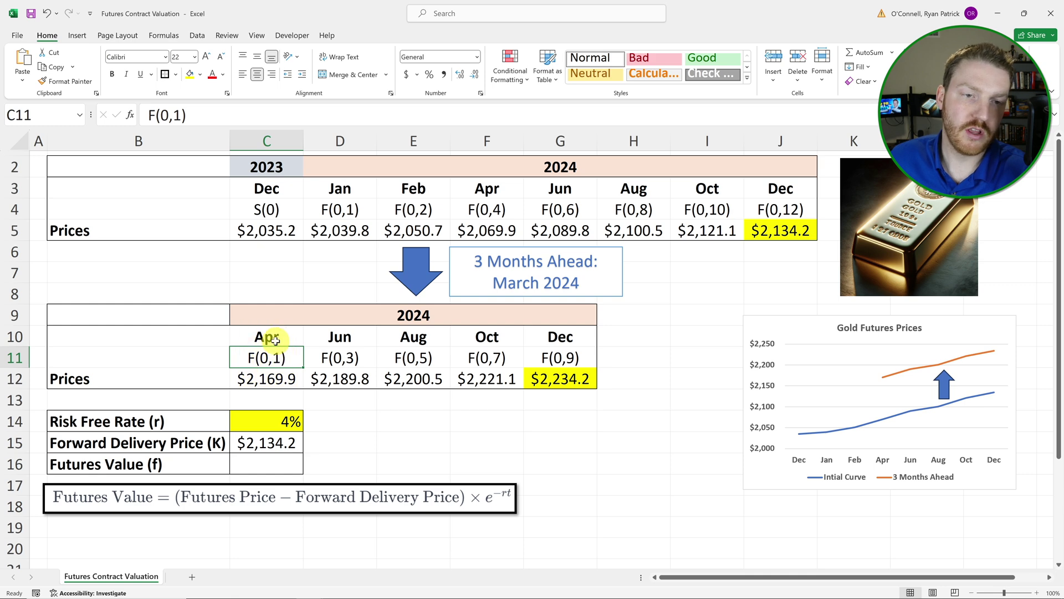
drag(285, 167, 280, 230)
drag(191, 170, 782, 227)
click(782, 210)
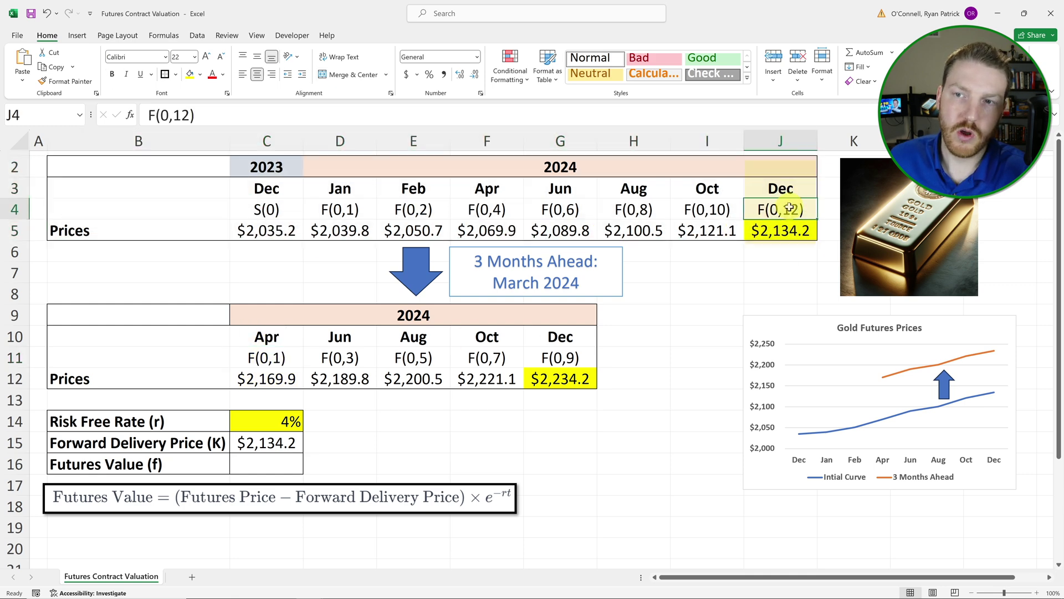
click(570, 358)
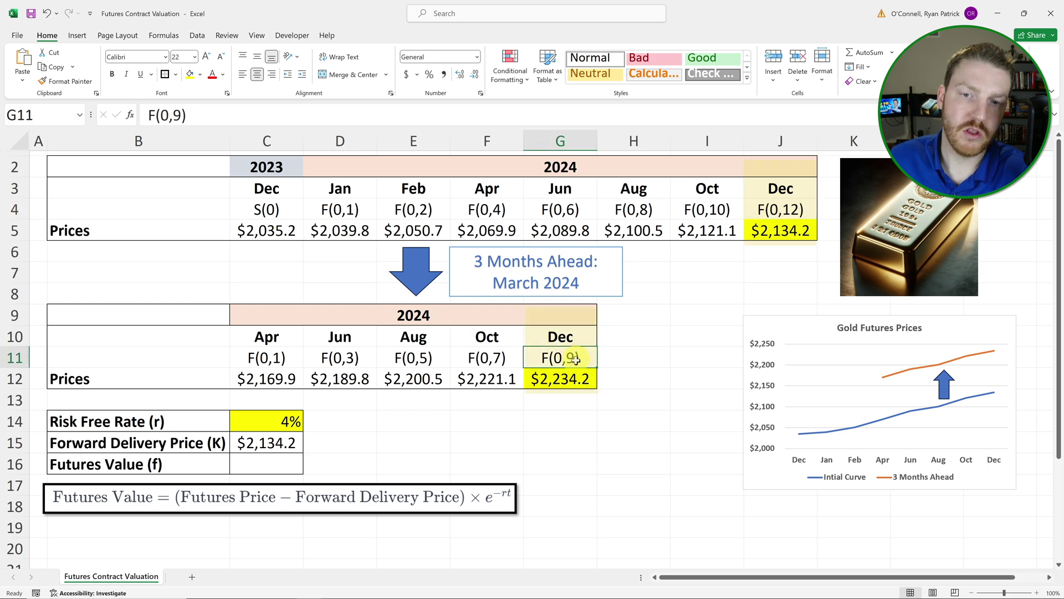
click(557, 385)
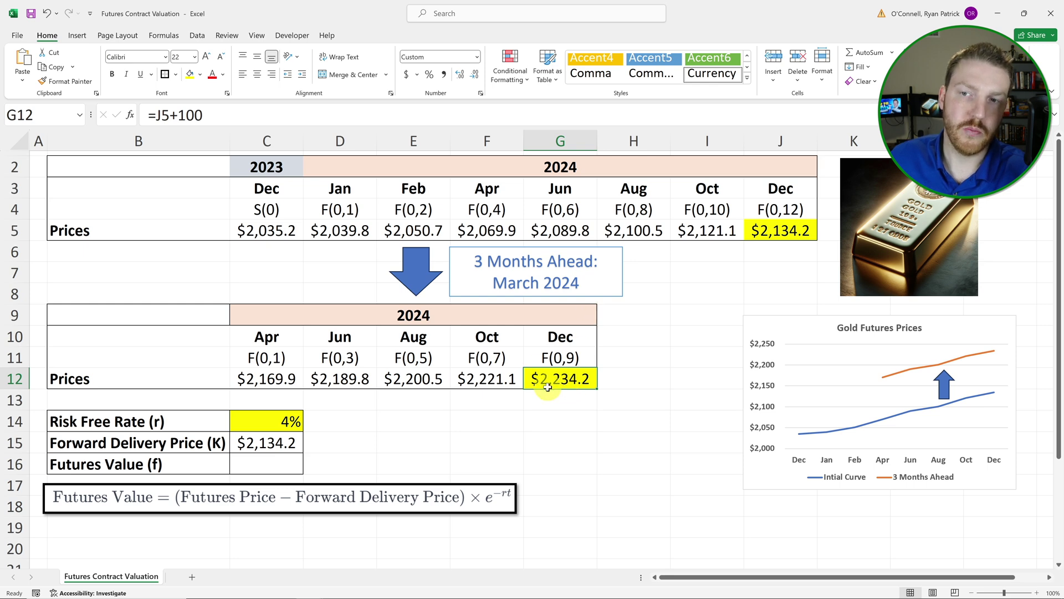
click(782, 235)
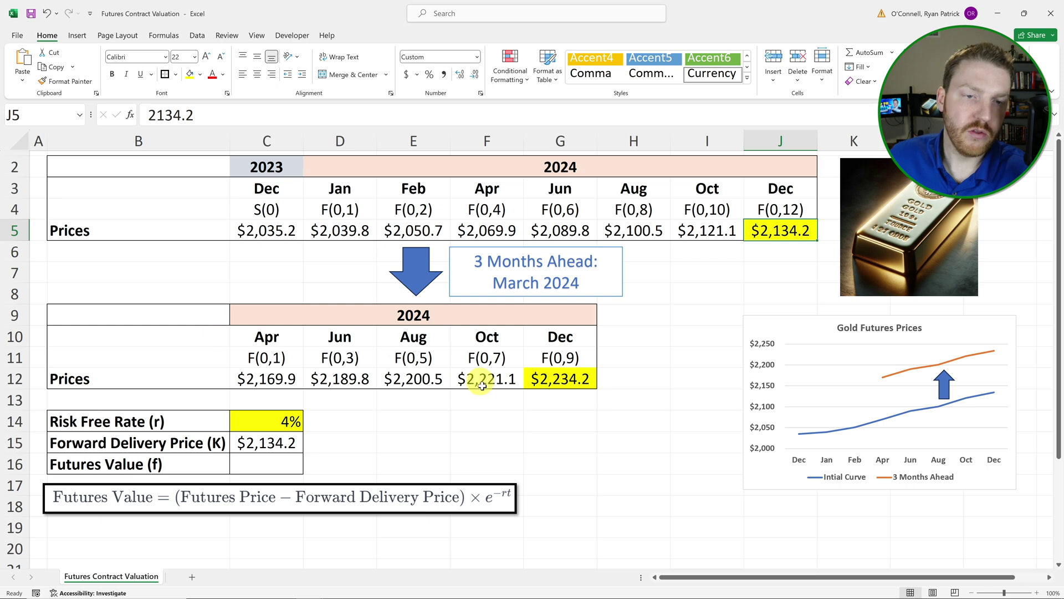
click(549, 383)
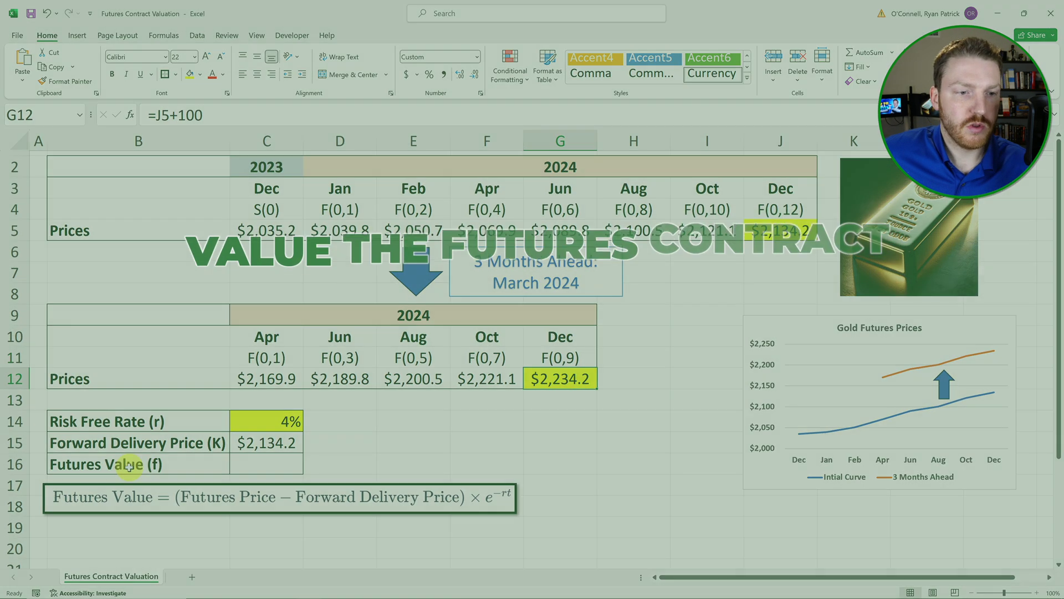
click(145, 468)
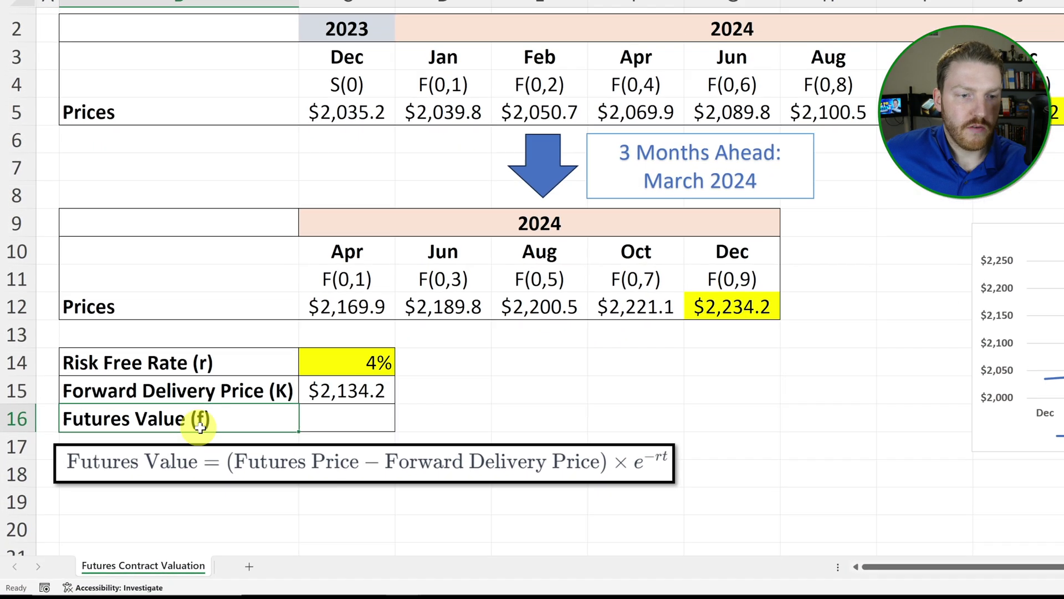
Step: Enter =(G12-C15) in the Futures Value cell C16, giving $100.00
click(377, 414)
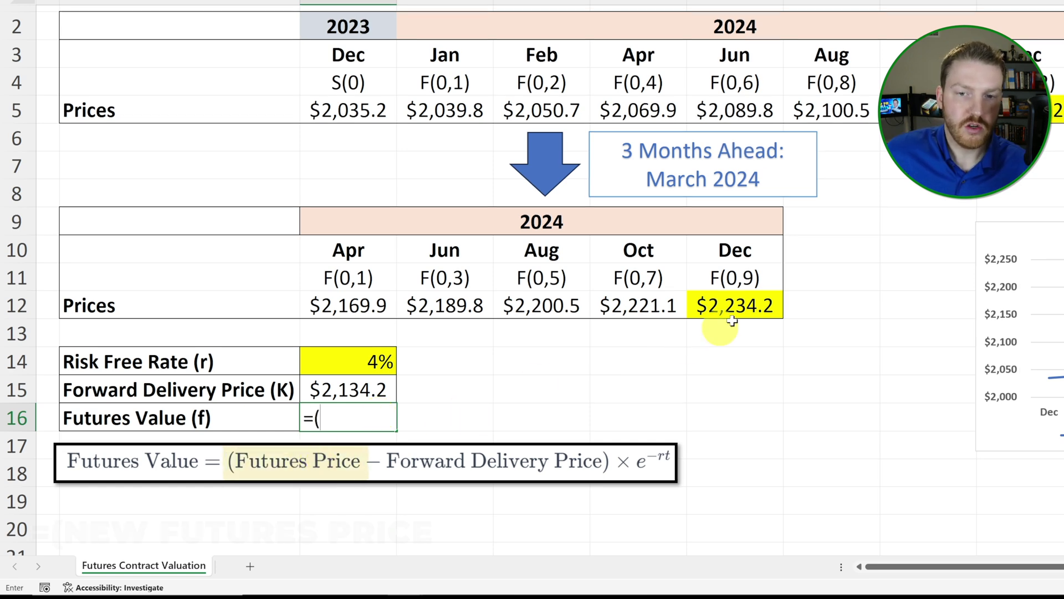
click(720, 308)
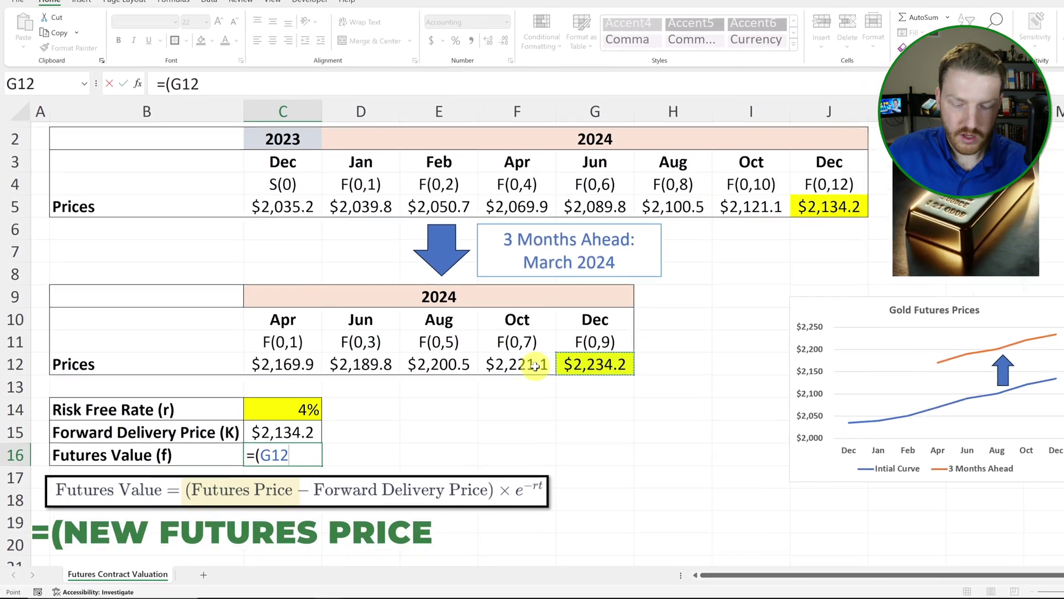
text(-)
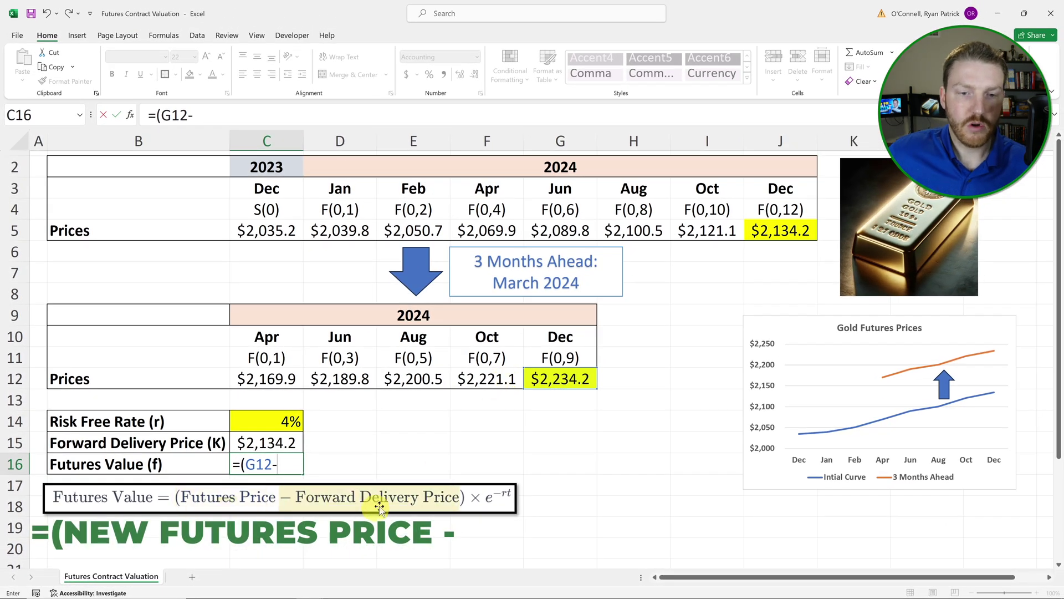
click(279, 443)
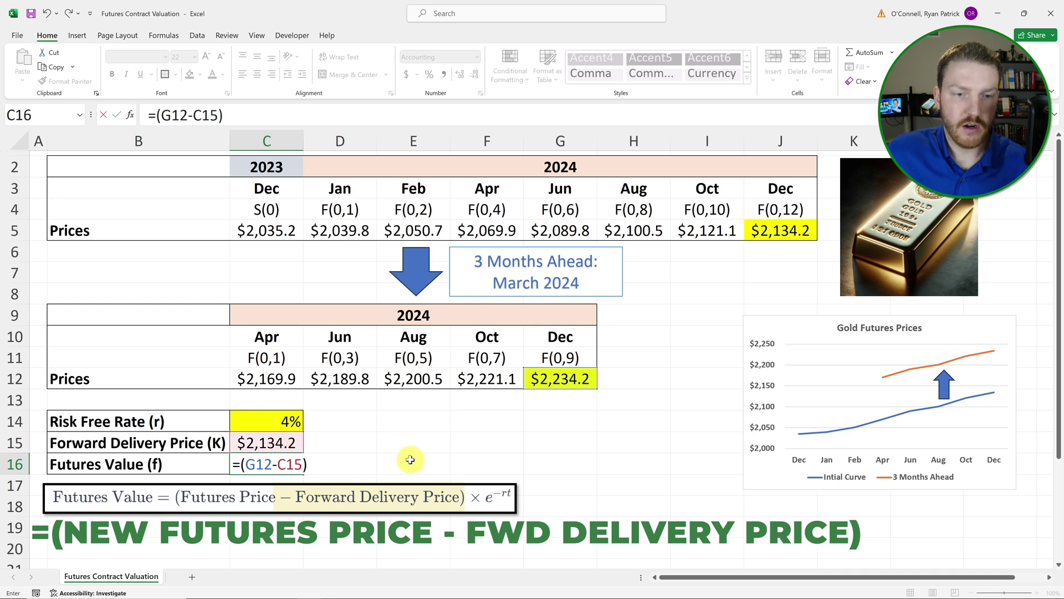
key(Return)
click(285, 460)
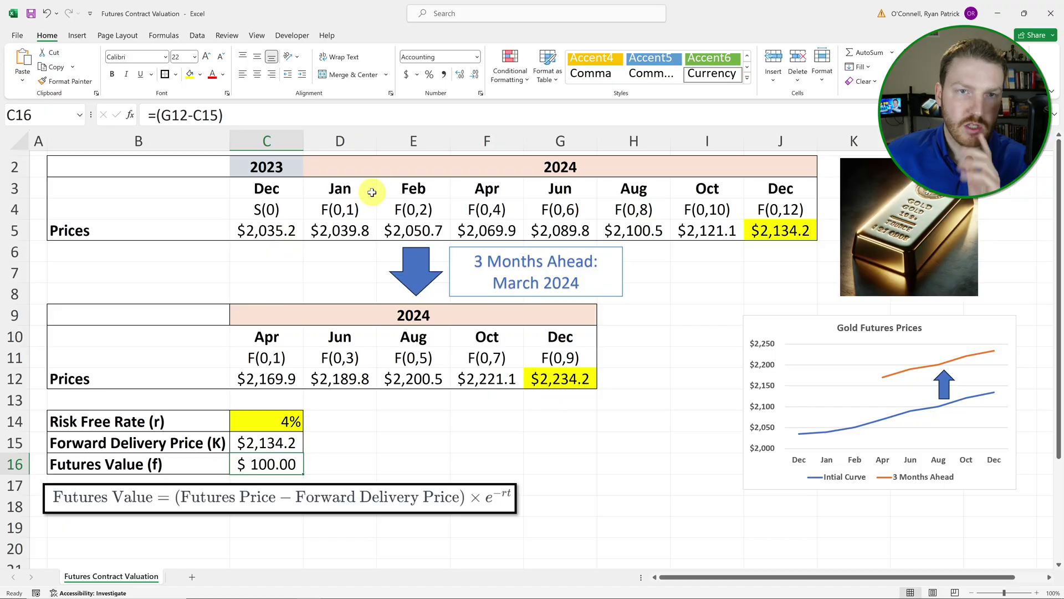
Step: Extend C16 to =(G12-C15)*exp(-C14*(9/12)), discounting at 4% over nine months to $97.04
click(166, 421)
click(380, 392)
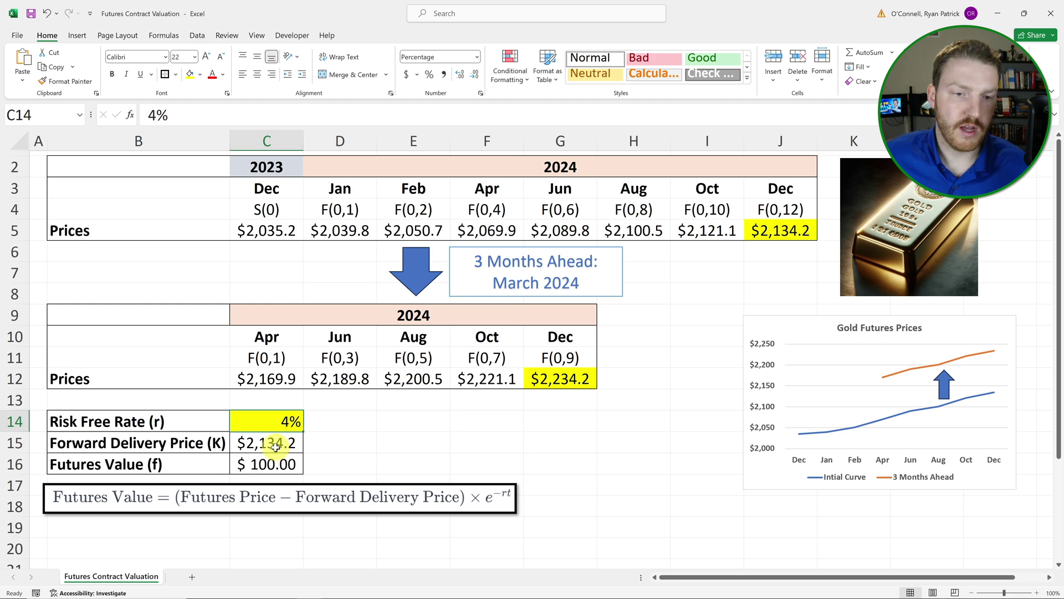
click(272, 464)
click(247, 113)
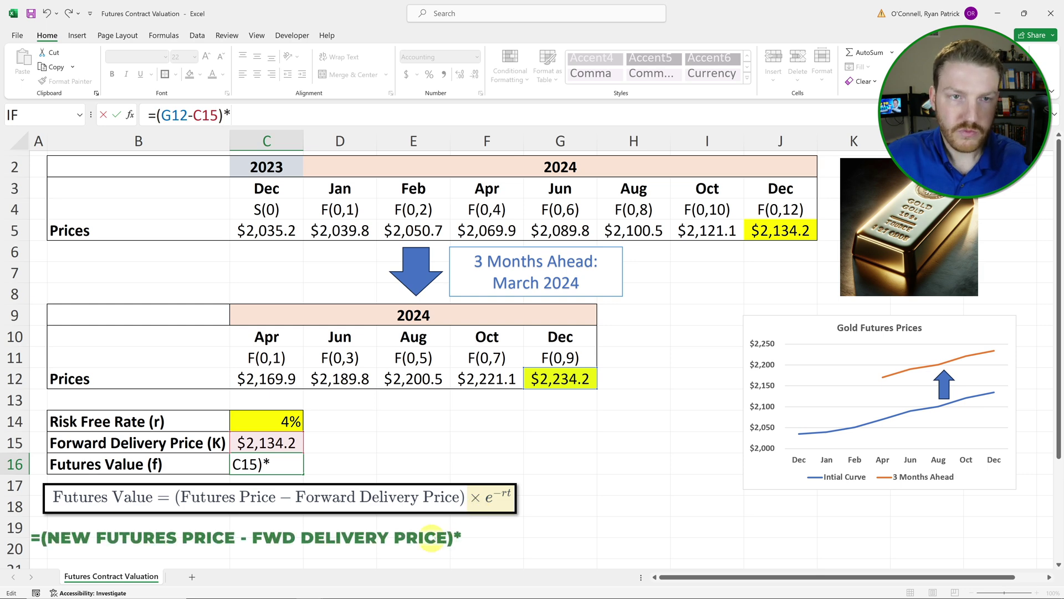
text(*e)
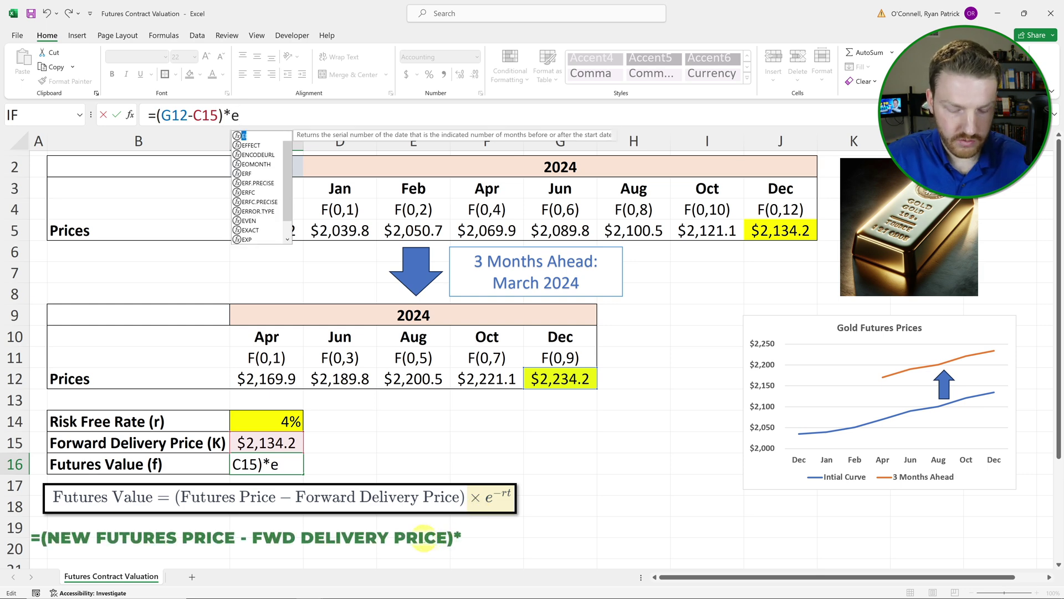
text(xp()
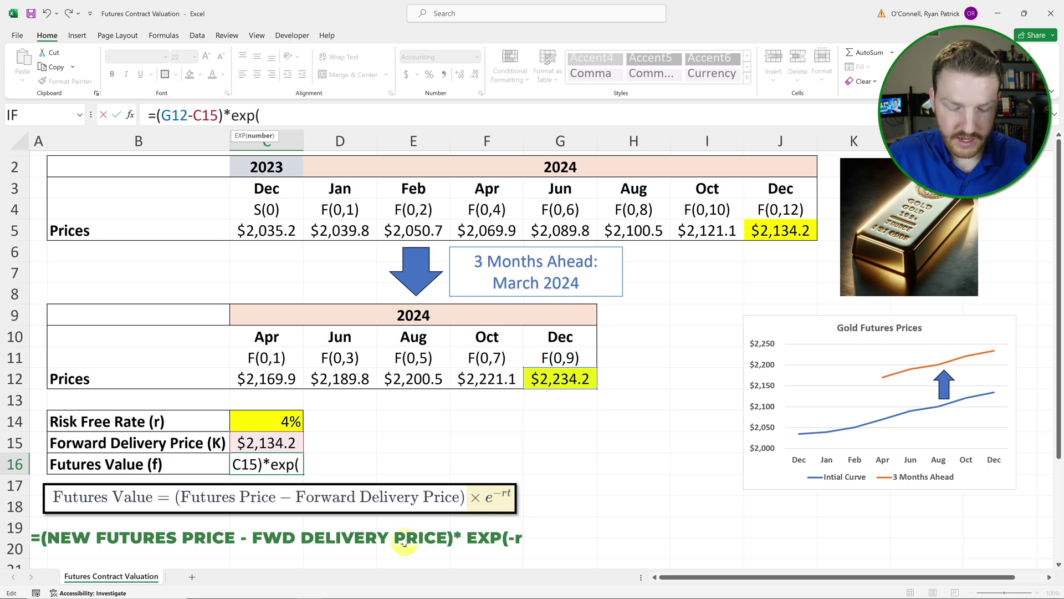
text(-)
click(282, 422)
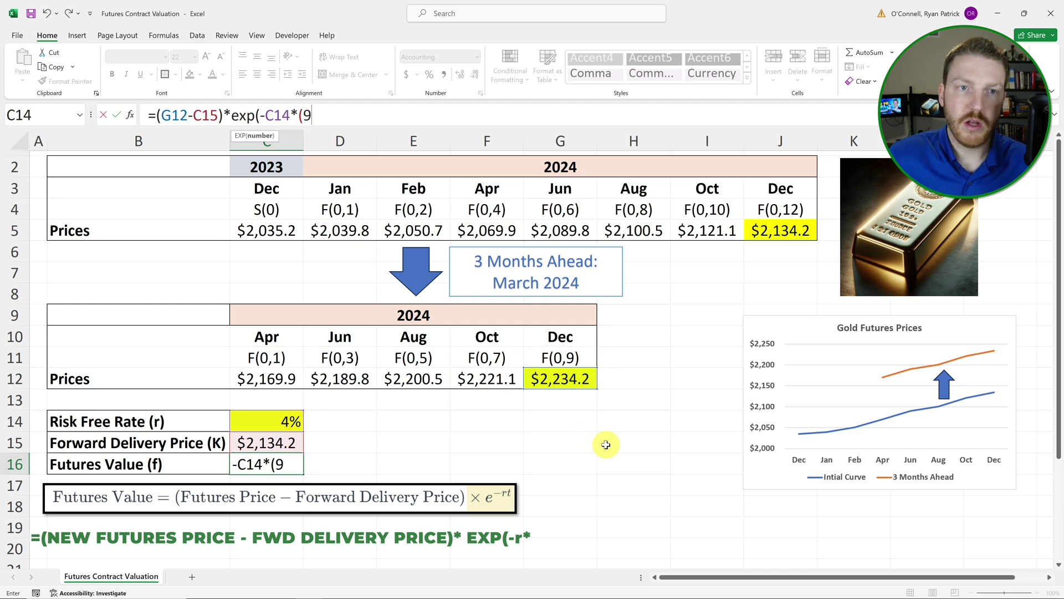
text(12)
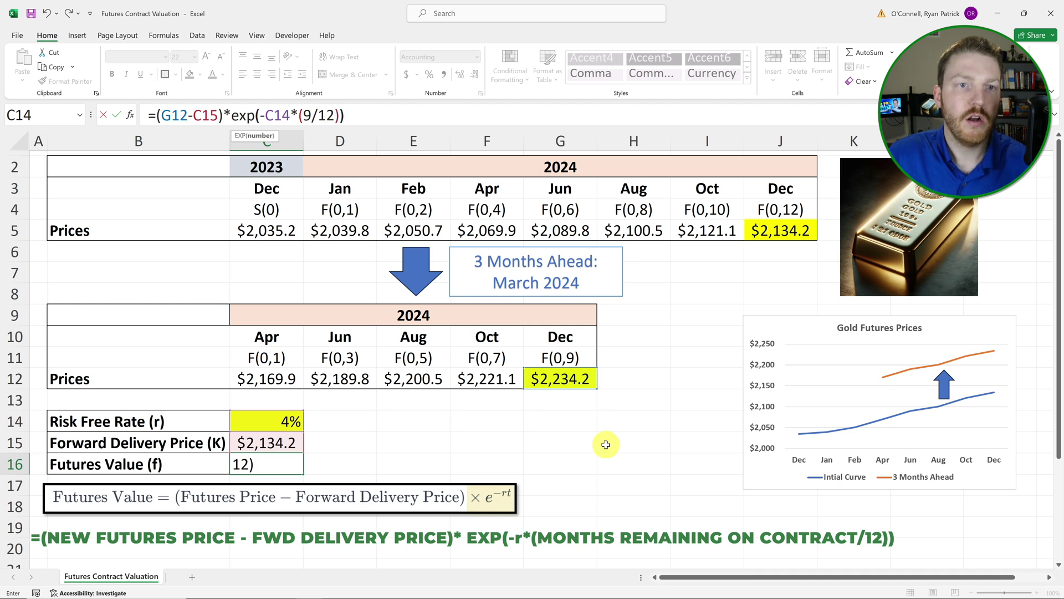
text())
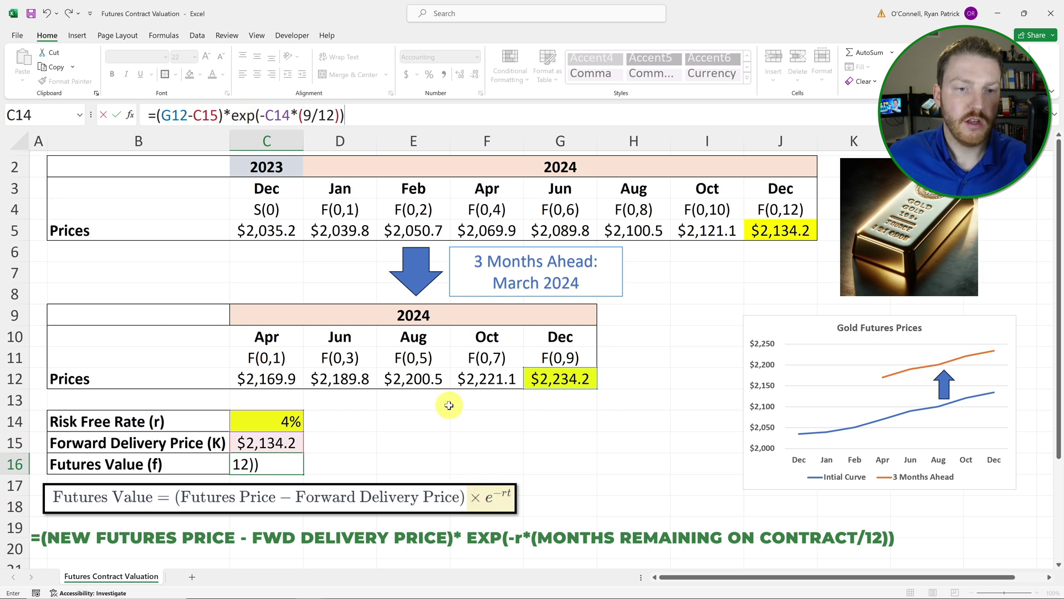
key(Return)
click(346, 465)
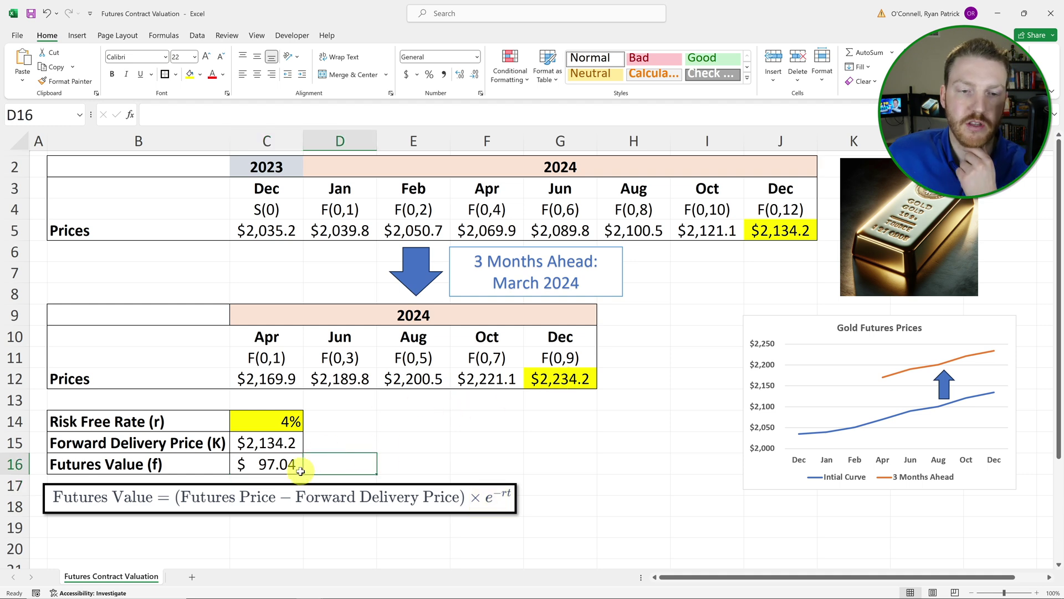
Step: Select C16 and put its =(G12-C15)*EXP(-C14*(9/12)) formula into edit mode
click(267, 463)
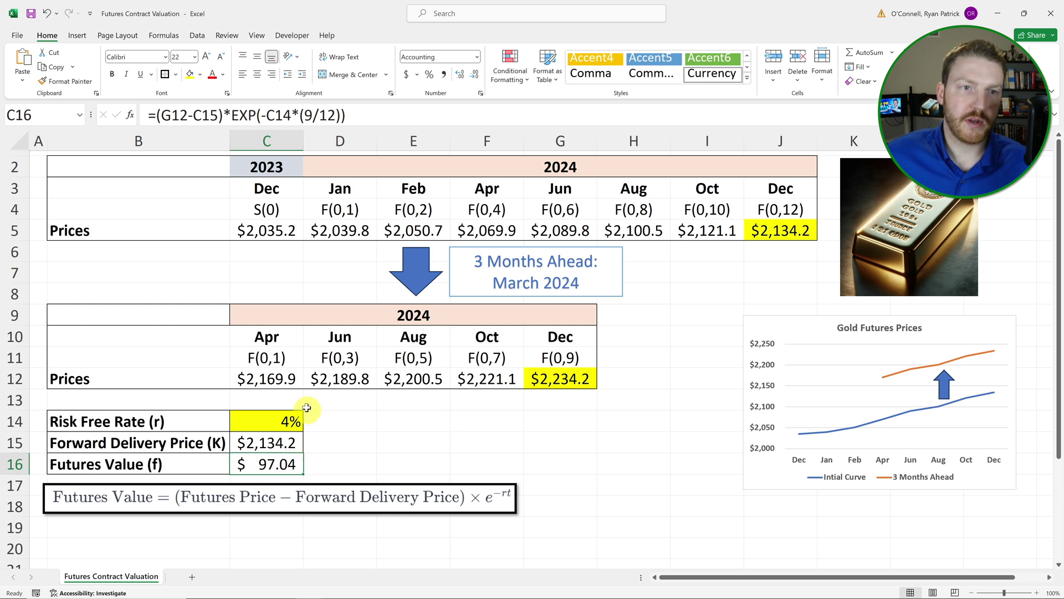
click(155, 116)
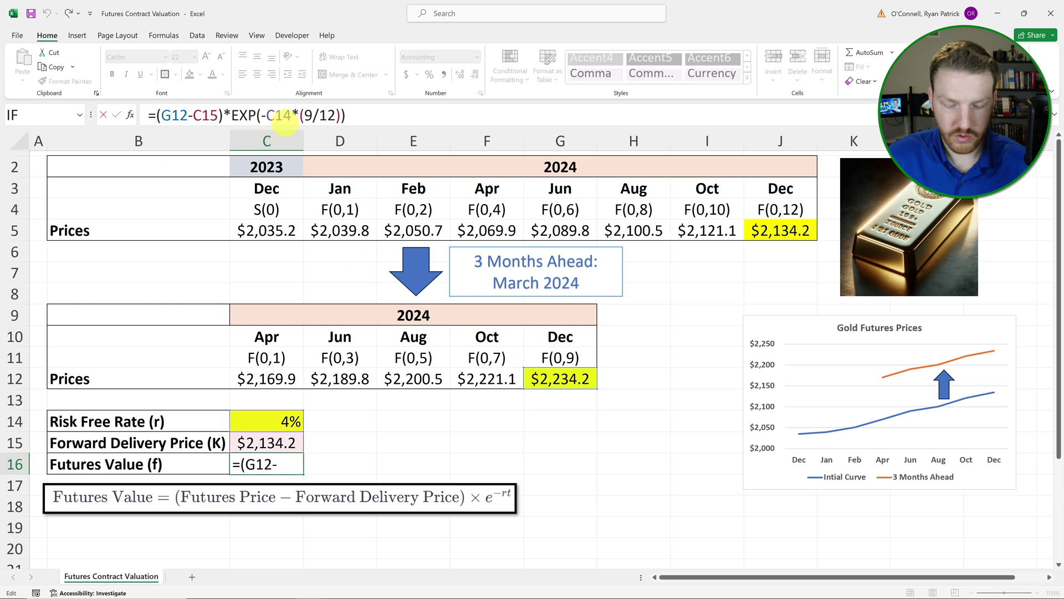
Step: Change C16 to =((G12-C15)*EXP(-C14*(9/12)))*100, showing $9,704.46
text(()
click(360, 114)
text()*100)
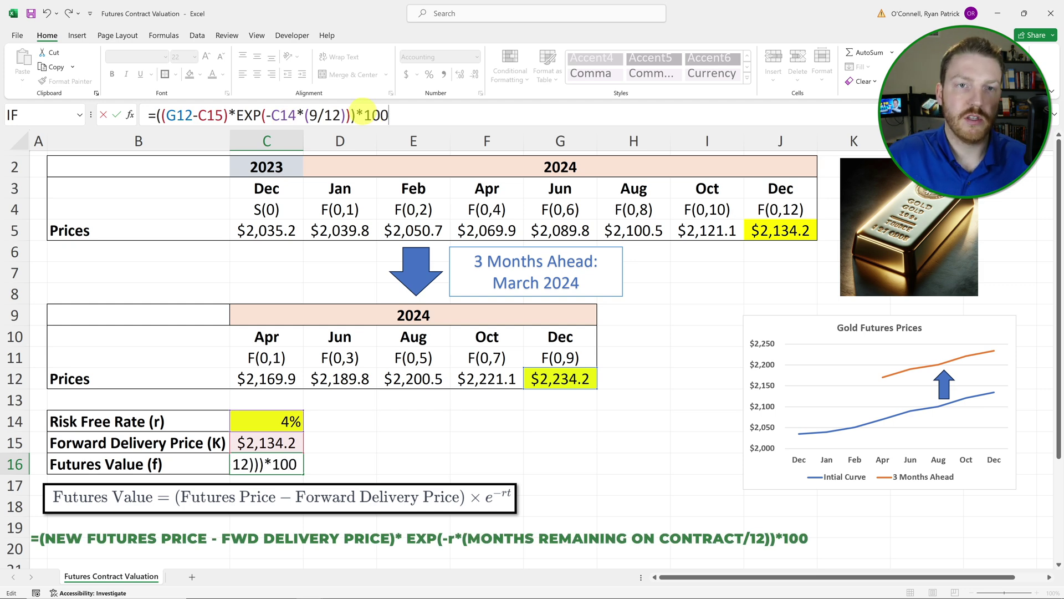
key(Return)
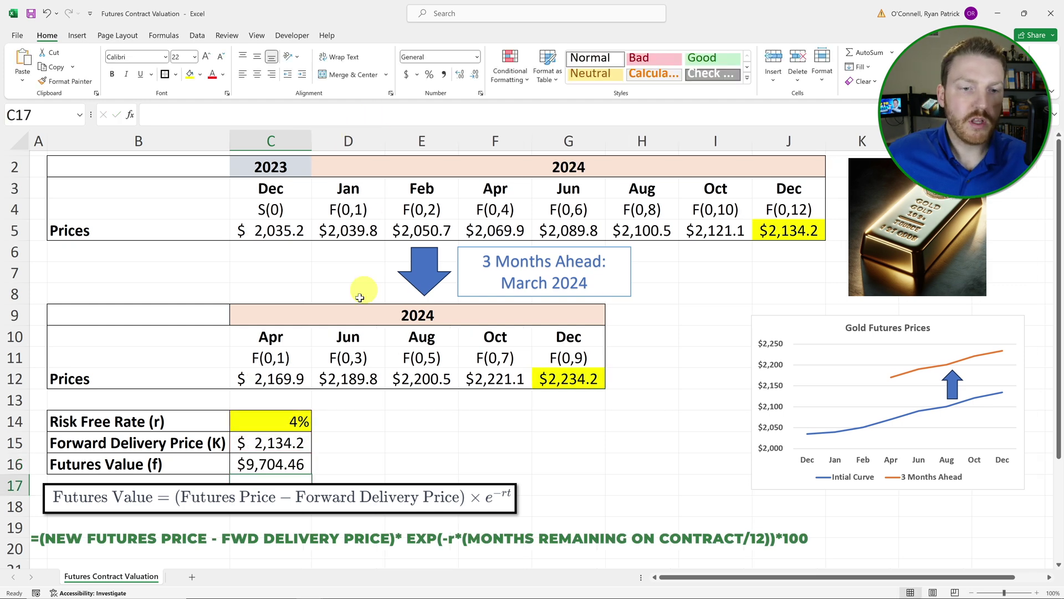
click(291, 467)
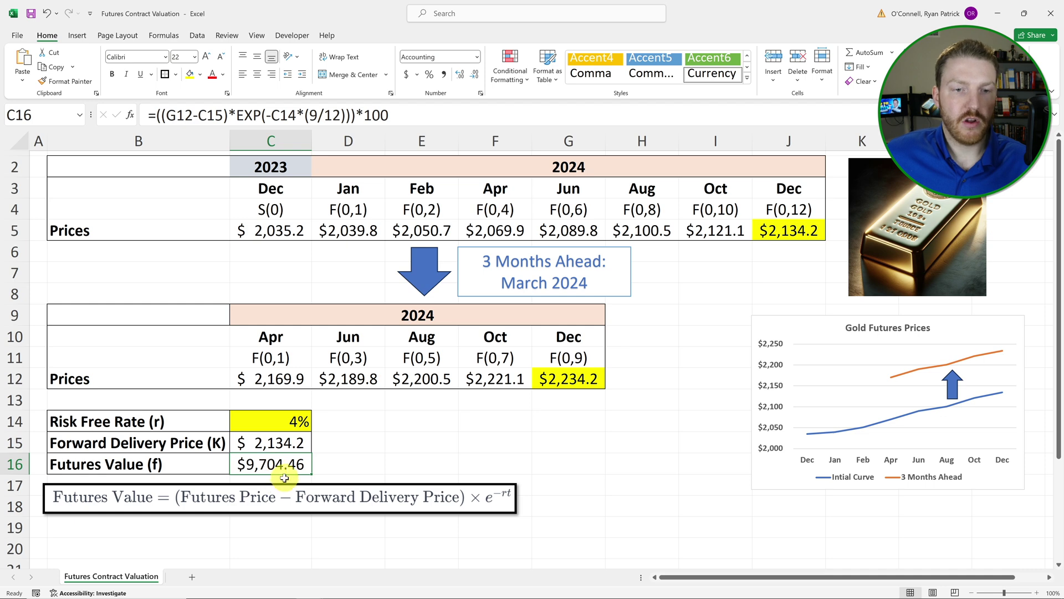
click(463, 469)
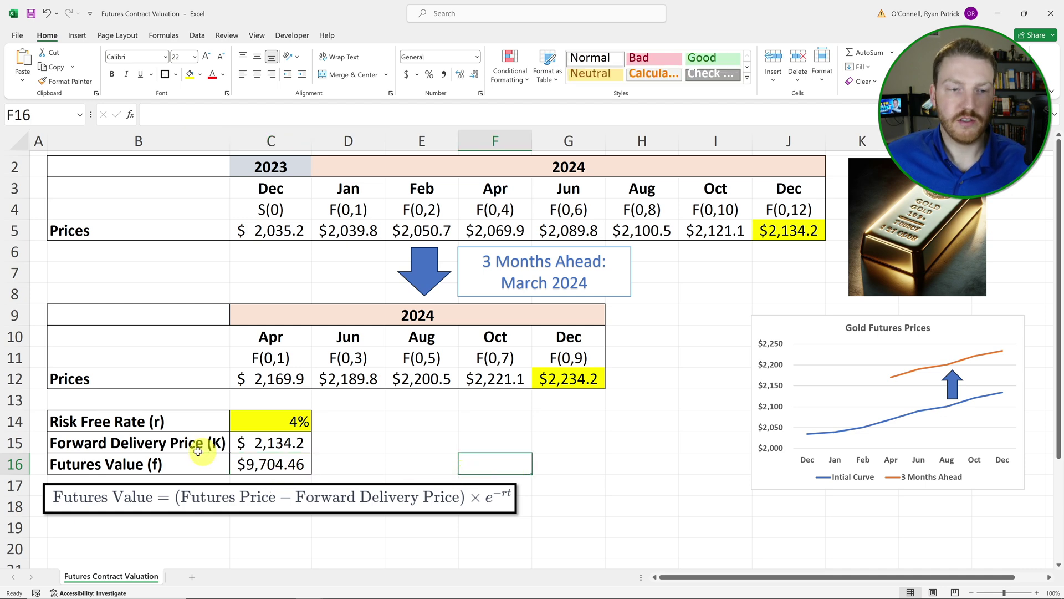
drag(137, 468, 274, 465)
click(387, 455)
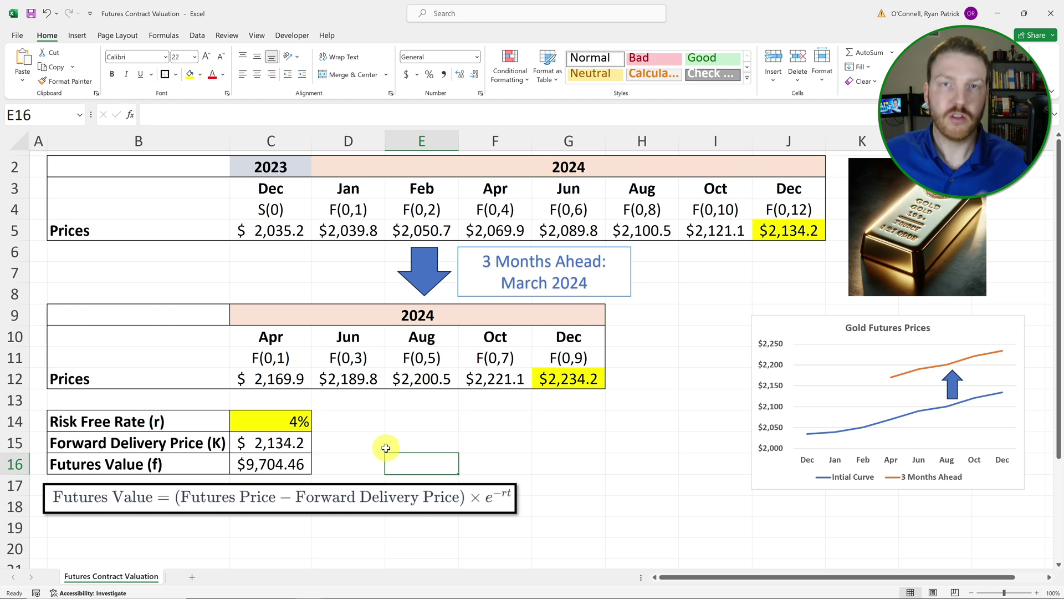
click(266, 465)
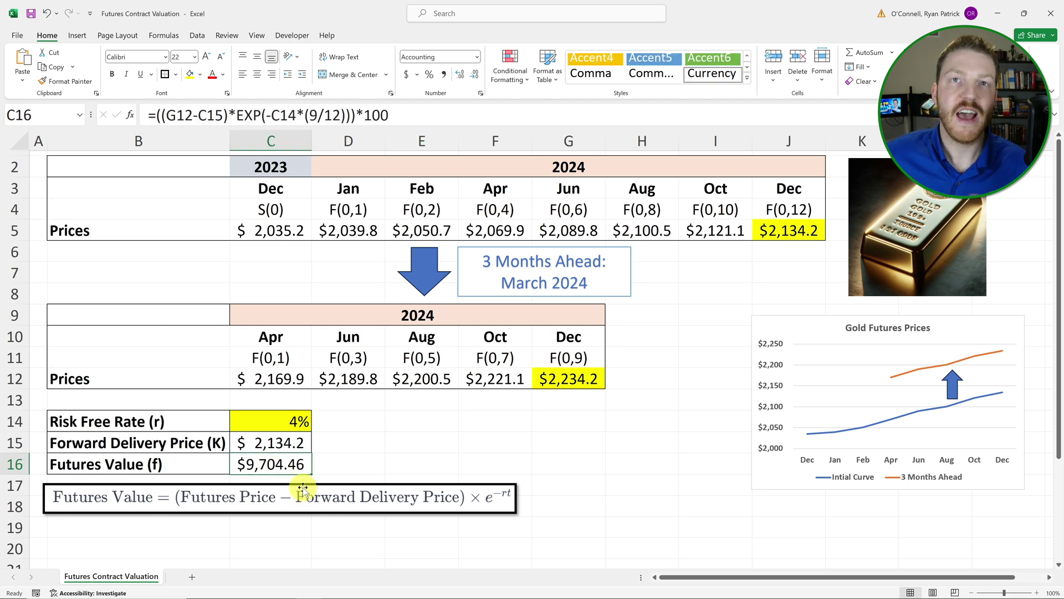